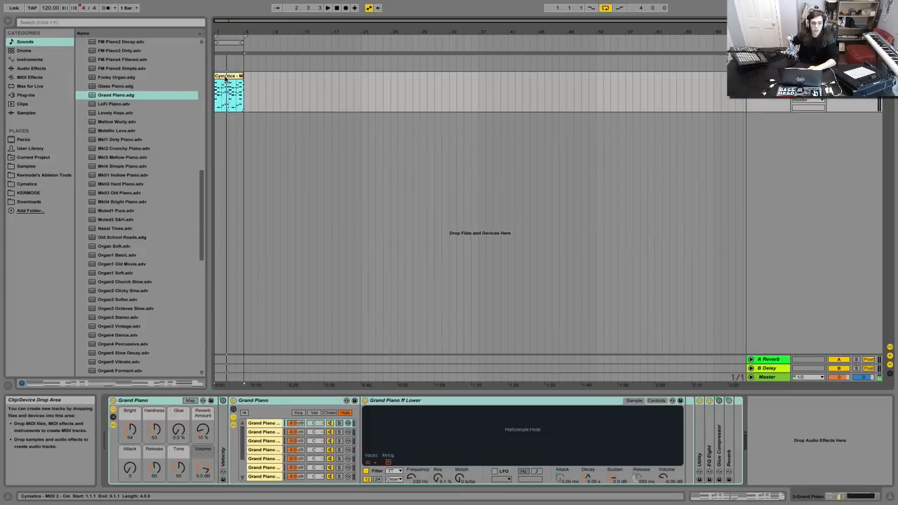
Play back the "Cymatics - MIDI 2 - Cm" chord clip to hear the progression.
{"action": "left_click", "coordinate": [224, 83]}
{"action": "key", "text": "space"}
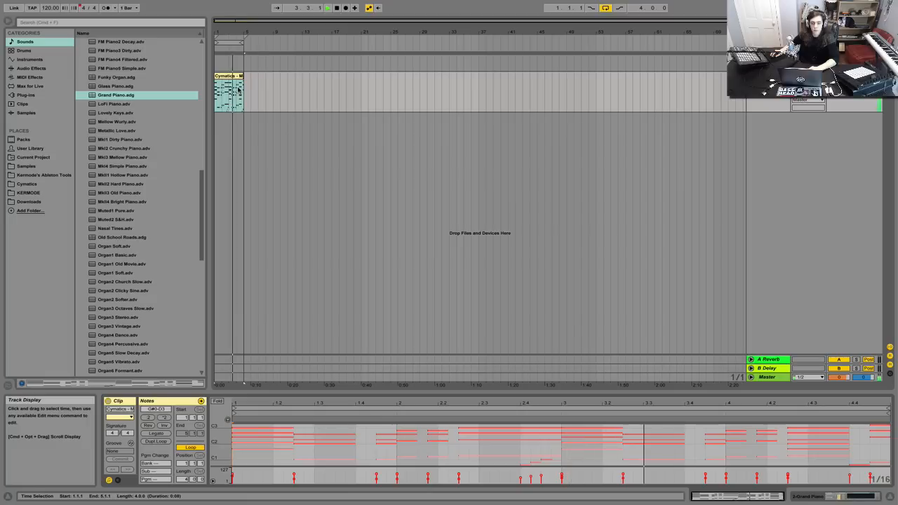
{"action": "left_click_drag", "start_coordinate": [221, 32], "coordinate": [221, 204]}
{"action": "key", "text": "space"}
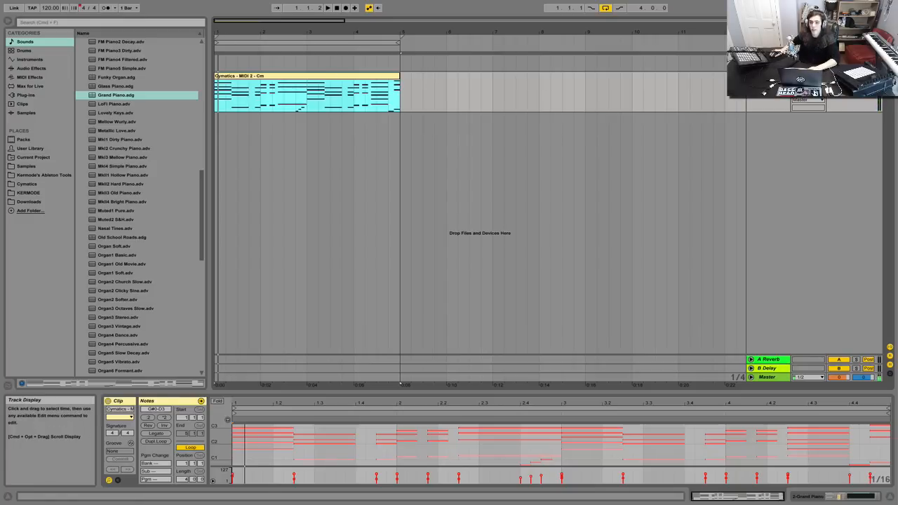
Duplicate the Grand Piano track and deactivate all notes in the copied clip so they serve as silent guides.
{"action": "left_click", "coordinate": [772, 76]}
{"action": "key", "text": "super+d"}
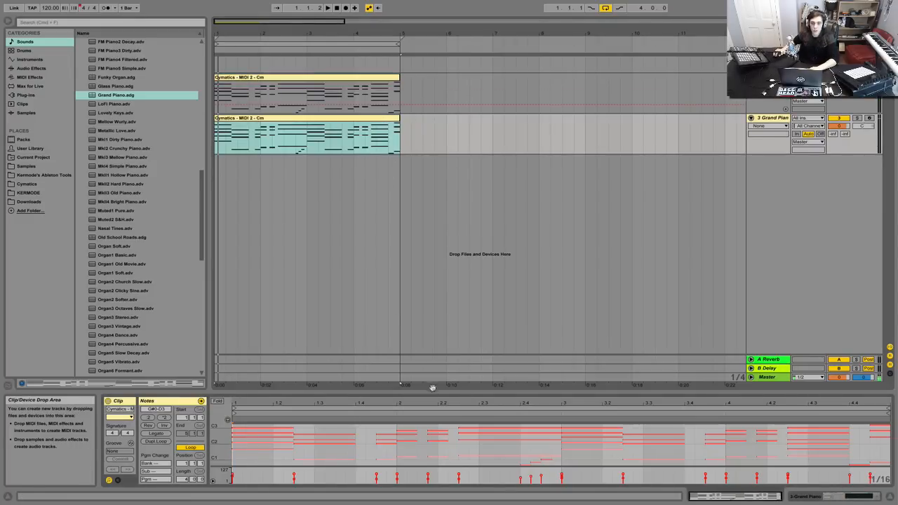
{"action": "left_click_drag", "start_coordinate": [431, 389], "coordinate": [421, 298]}
{"action": "left_click", "coordinate": [374, 353]}
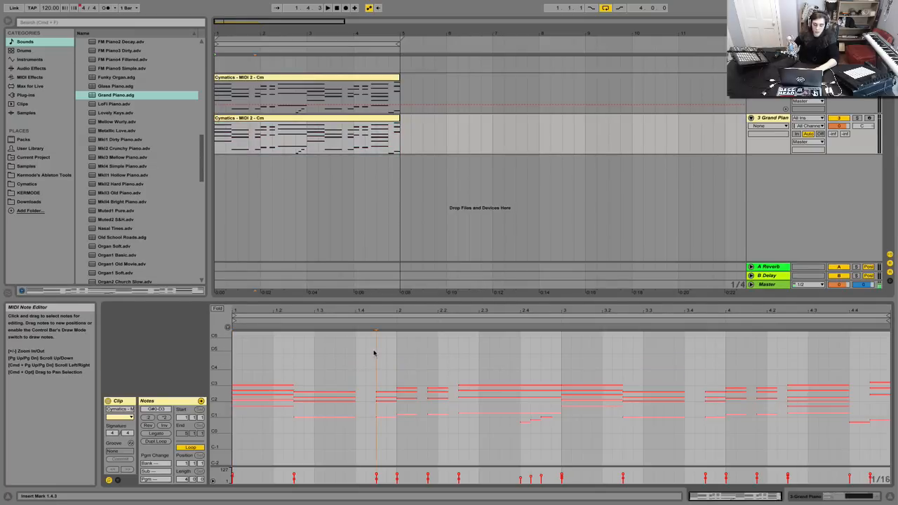
{"action": "key", "text": "super+a"}
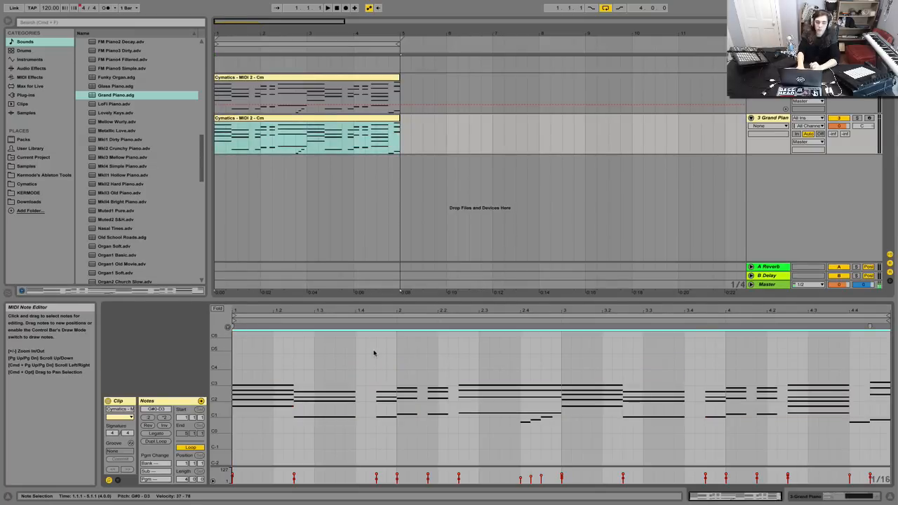
{"action": "key", "text": "0"}
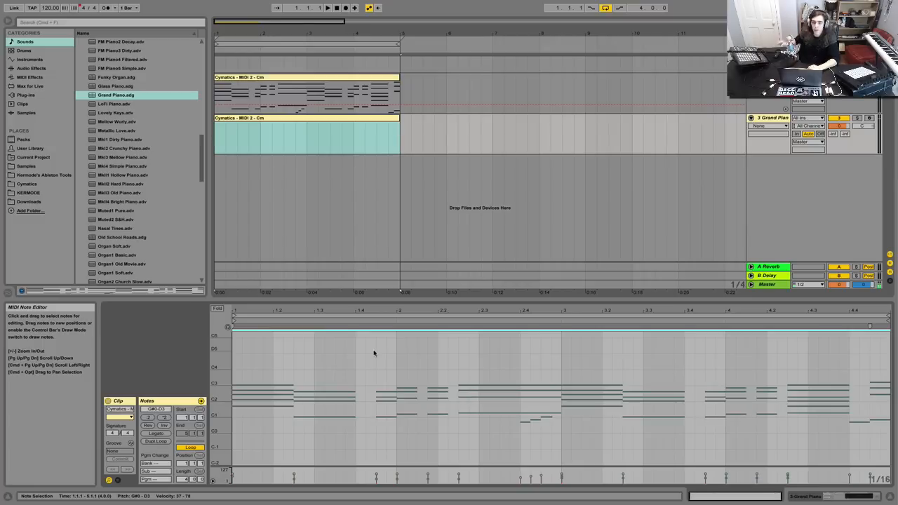
Add a sixteenth note at the start of the copied clip and lower it to C3.
{"action": "left_click_drag", "start_coordinate": [219, 362], "coordinate": [243, 369]}
{"action": "scroll", "coordinate": [264, 372], "scroll_direction": "down", "scroll_amount": 2}
{"action": "left_click", "coordinate": [264, 372]}
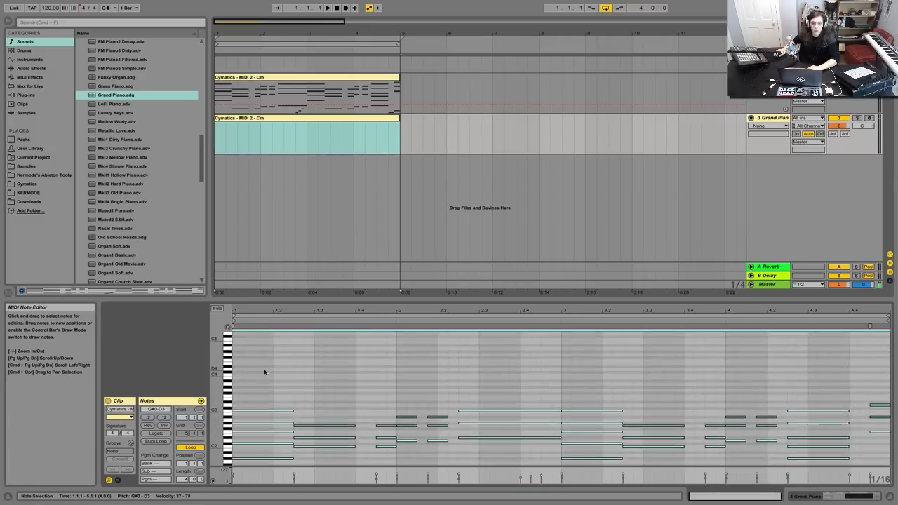
{"action": "scroll", "coordinate": [264, 372], "scroll_direction": "down", "scroll_amount": 2}
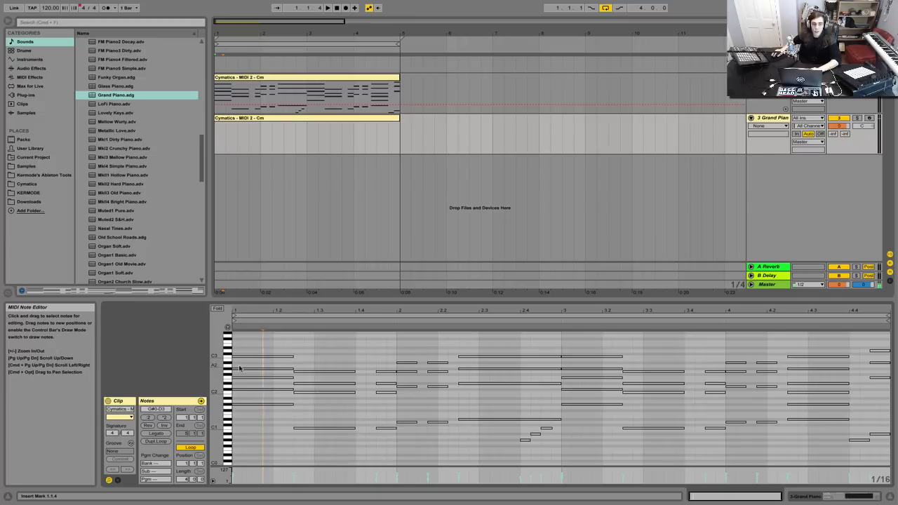
{"action": "key", "text": "plus"}
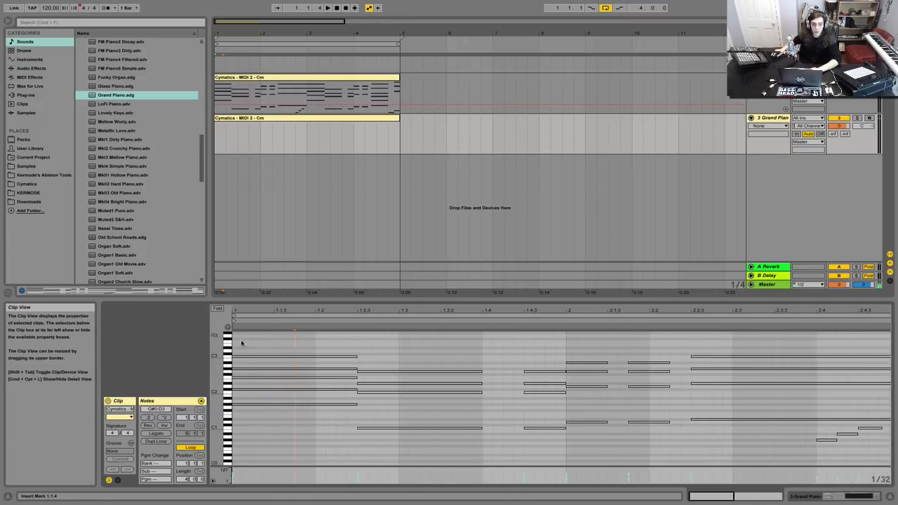
{"action": "key", "text": "super+2"}
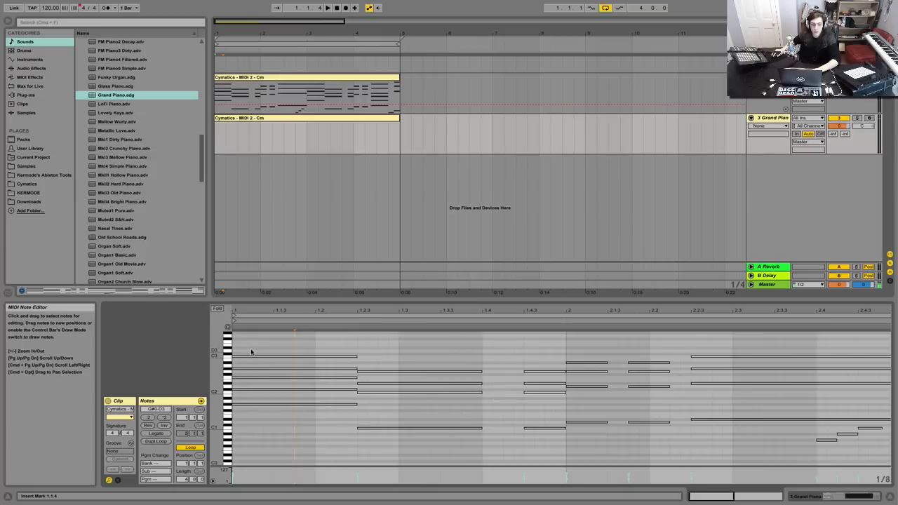
{"action": "double_click", "coordinate": [250, 352]}
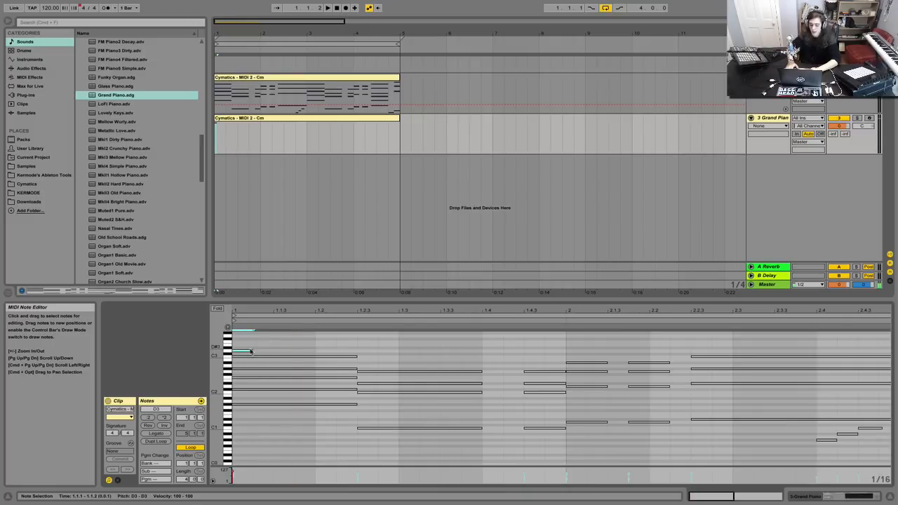
{"action": "key", "text": "Down"}
{"action": "key", "text": "Down"}
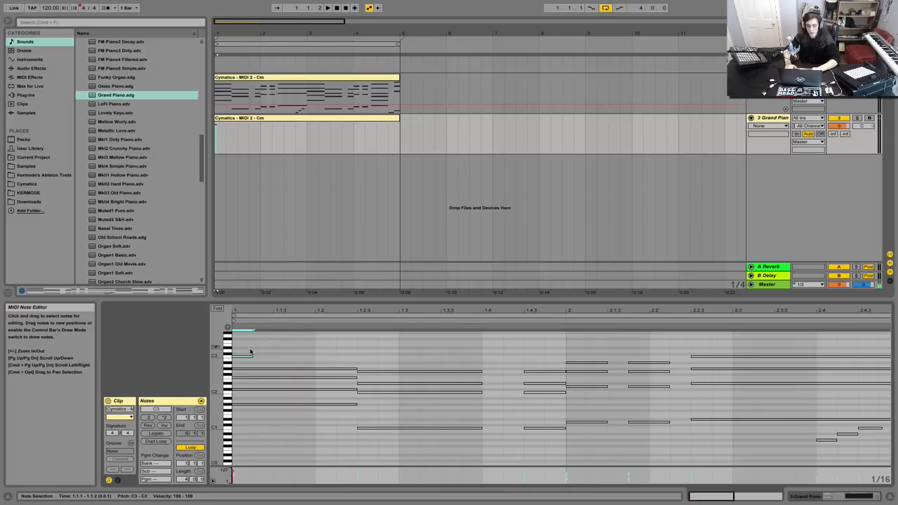
Extend the opening C3 note to one beat and audition it.
{"action": "left_click", "coordinate": [251, 352]}
{"action": "key", "text": "space"}
{"action": "double_click", "coordinate": [251, 351]}
{"action": "key", "text": "space"}
{"action": "key", "text": "Down"}
{"action": "key", "text": "Down"}
{"action": "key", "text": "shift+Right"}
{"action": "key", "text": "shift+Right"}
{"action": "key", "text": "shift+Right"}
{"action": "key", "text": "space"}
Duplicate the C3 note, shorten the copy at 1.2.1 to a sixteenth and lower it to G#2.
{"action": "key", "text": "super+d"}
{"action": "key", "text": "shift+Left"}
{"action": "key", "text": "shift+Left"}
{"action": "key", "text": "shift+Left"}
{"action": "key", "text": "Down"}
{"action": "key", "text": "Down"}
{"action": "key", "text": "Down"}
{"action": "key", "text": "Down"}
Duplicate the sixteenth G#2 note and lower the copy to F2.
{"action": "key", "text": "super+d"}
{"action": "key", "text": "Down"}
{"action": "key", "text": "Down"}
{"action": "key", "text": "Down"}
Duplicate the F2 note, raise the copy at 1.2.3 to G2 and lengthen it to three sixteenths.
{"action": "key", "text": "super+d"}
{"action": "key", "text": "shift+Right"}
{"action": "key", "text": "space"}
{"action": "key", "text": "Up"}
{"action": "key", "text": "Up"}
{"action": "key", "text": "shift+Right"}
{"action": "key", "text": "shift+Right"}
{"action": "key", "text": "shift+Right"}
{"action": "key", "text": "shift+Left"}
{"action": "key", "text": "shift+Left"}
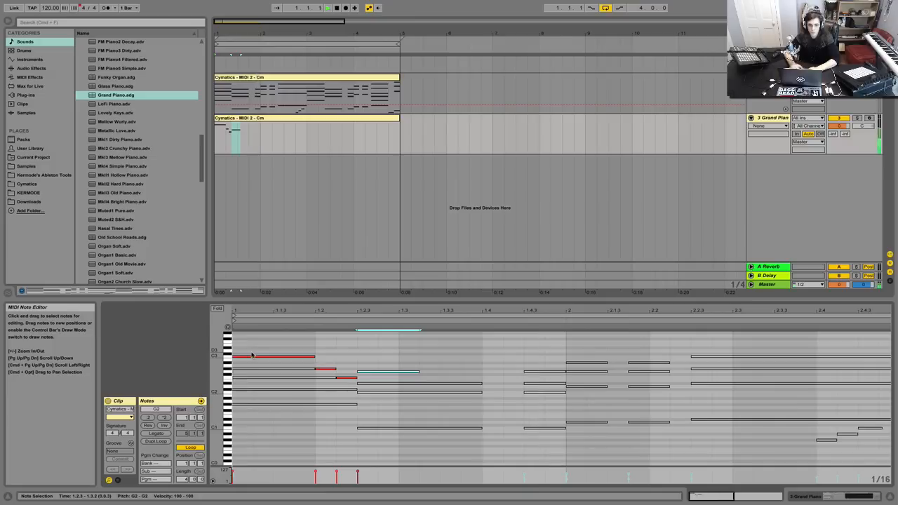
Delete the short F2 melody note and extend the G#2 note to an eighth to fill the gap.
{"action": "left_click", "coordinate": [339, 377]}
{"action": "key", "text": "Delete"}
{"action": "key", "text": "space"}
{"action": "left_click", "coordinate": [326, 370]}
{"action": "key", "text": "shift+Right"}
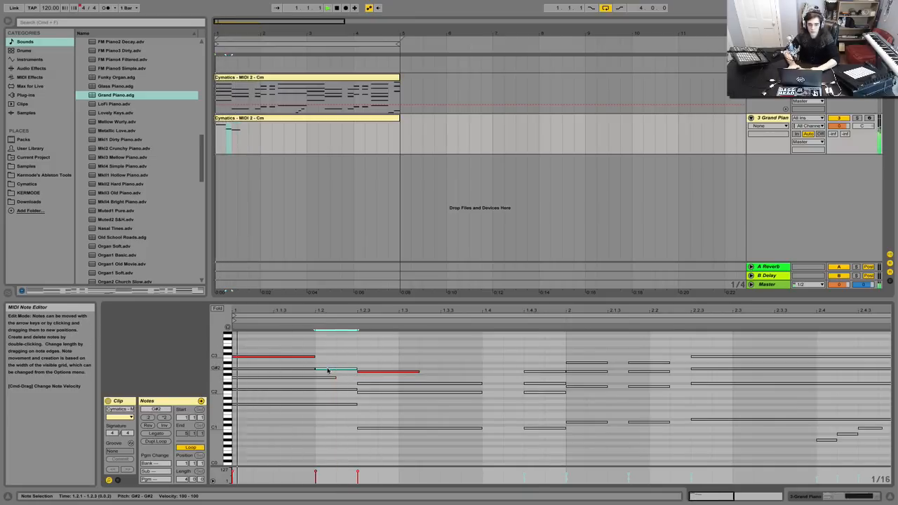
Duplicate the G2 note, lower the copy to D#2 and shift it earlier to start at 1.3.1.
{"action": "left_click", "coordinate": [375, 371]}
{"action": "key", "text": "super+d"}
{"action": "key", "text": "Down"}
{"action": "key", "text": "Down"}
{"action": "key", "text": "Down"}
{"action": "key", "text": "Left"}
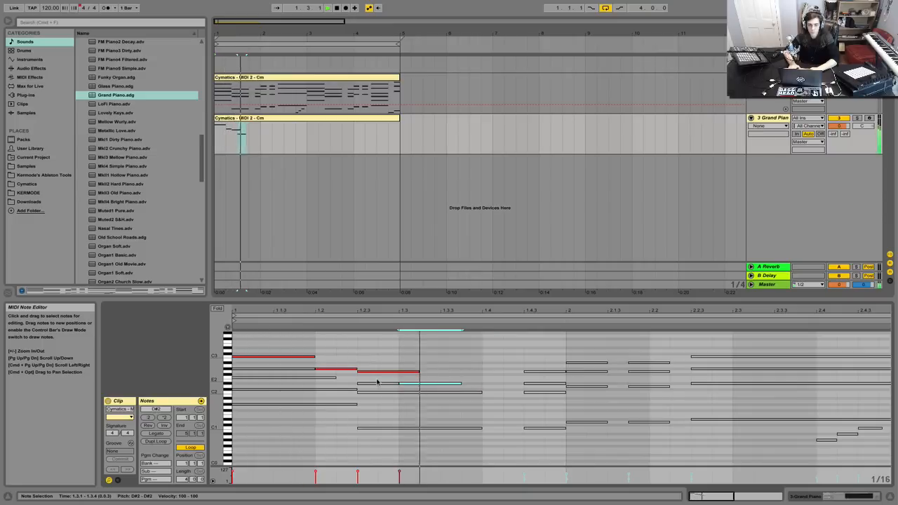
Shorten the G2 note at 1.2.3 to a sixteenth.
{"action": "left_click", "coordinate": [379, 375]}
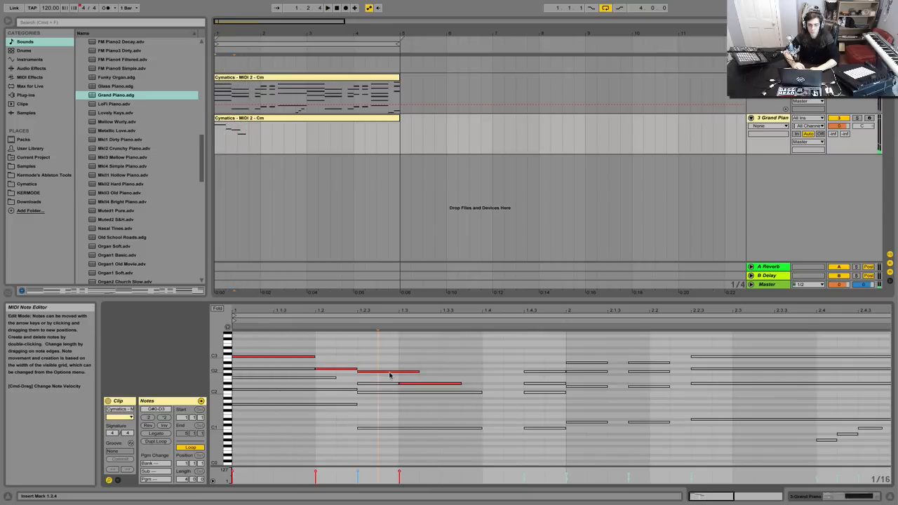
{"action": "left_click", "coordinate": [390, 372]}
{"action": "key", "text": "shift+Left"}
{"action": "key", "text": "shift+Left"}
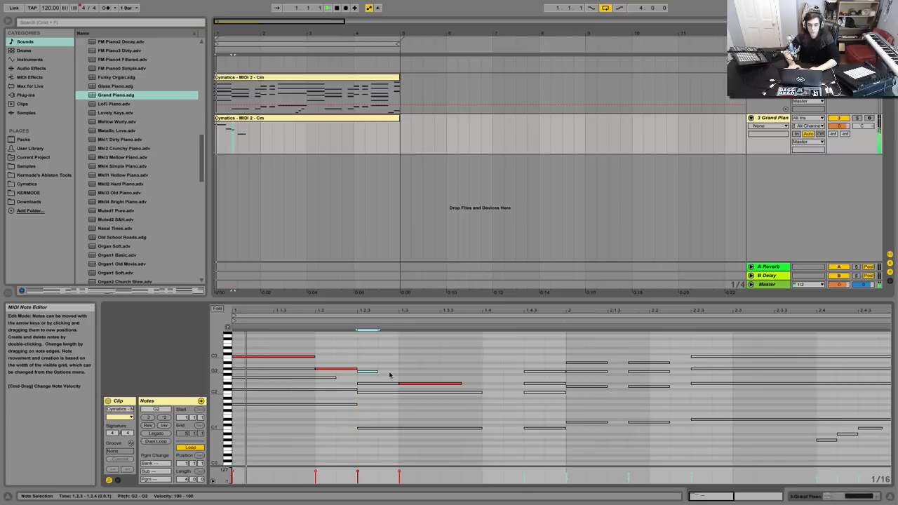
Try a sixteenth-note copy of G2 at 1.2.4, lowered to around D2.
{"action": "key", "text": "super+d"}
{"action": "key", "text": "Down"}
{"action": "key", "text": "Down"}
{"action": "key", "text": "Down"}
{"action": "key", "text": "Down"}
{"action": "key", "text": "Down"}
{"action": "key", "text": "Down"}
{"action": "key", "text": "Down"}
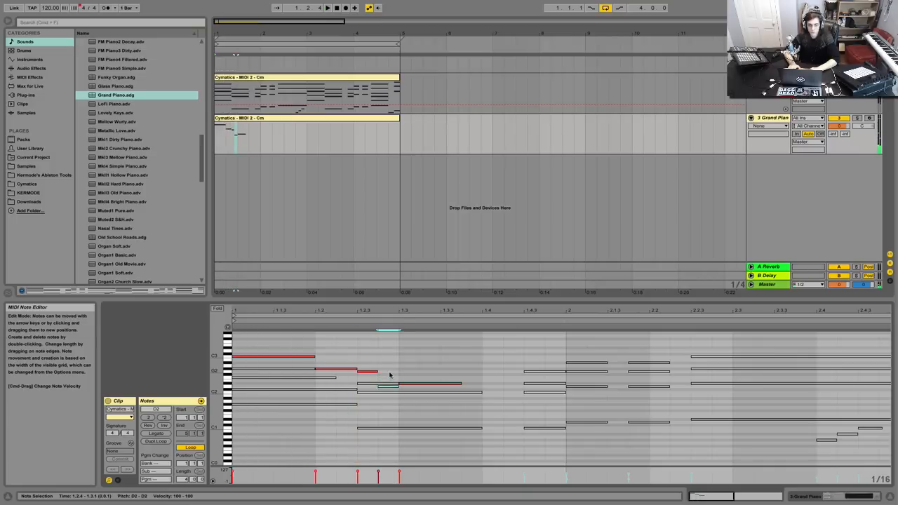
{"action": "key", "text": "Up"}
Lengthen the G2 note at 1.2.3 to an eighth so it reaches the D#2 note.
{"action": "left_click", "coordinate": [390, 374]}
{"action": "left_click", "coordinate": [377, 371]}
{"action": "key", "text": "shift+Right"}
{"action": "key", "text": "shift+Right"}
{"action": "key", "text": "shift+Left"}
Extend the D#2 note at 1.3.1 to one beat and add an eighth-note copy lowered to C2 at 1.4.1.
{"action": "left_click", "coordinate": [421, 384]}
{"action": "key", "text": "shift+Right"}
{"action": "key", "text": "super+d"}
{"action": "key", "text": "Down"}
{"action": "key", "text": "Down"}
{"action": "key", "text": "Down"}
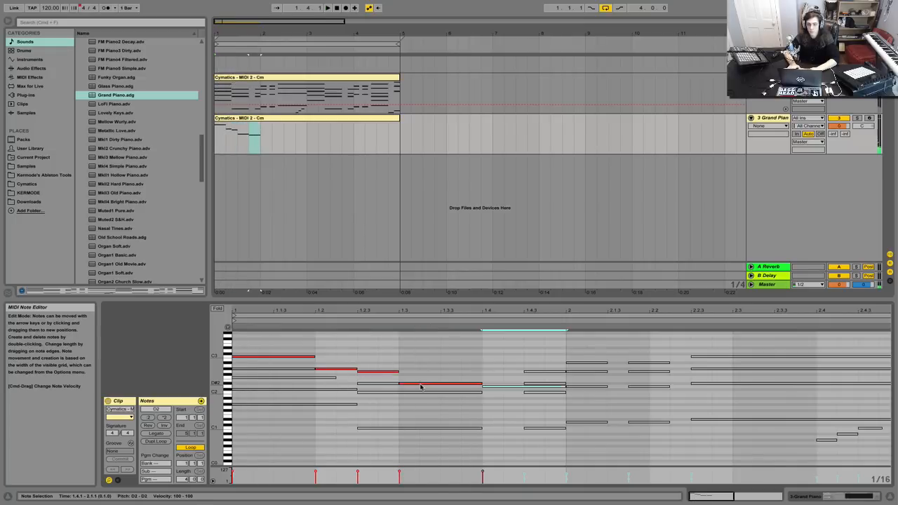
{"action": "key", "text": "shift+Left"}
{"action": "key", "text": "shift+Left"}
{"action": "key", "text": "shift+Left"}
{"action": "key", "text": "shift+Right"}
Duplicate the C2 note, raise the copy at 1.4.3 to D#2 and play the melody.
{"action": "key", "text": "super+d"}
{"action": "key", "text": "Up"}
{"action": "key", "text": "Up"}
{"action": "key", "text": "Up"}
{"action": "key", "text": "space"}
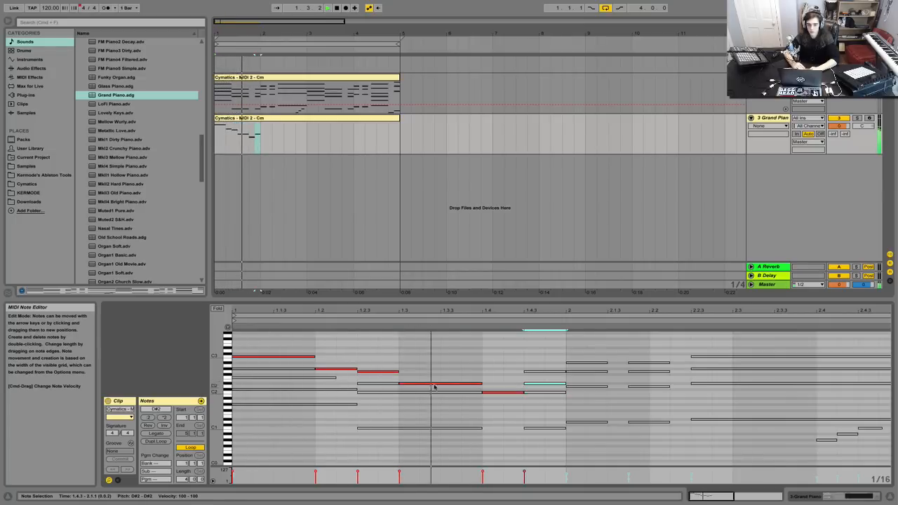
Duplicate the D#2 note into bar 2, raise the copy to A#2 and lengthen it to three sixteenths.
{"action": "key", "text": "super+d"}
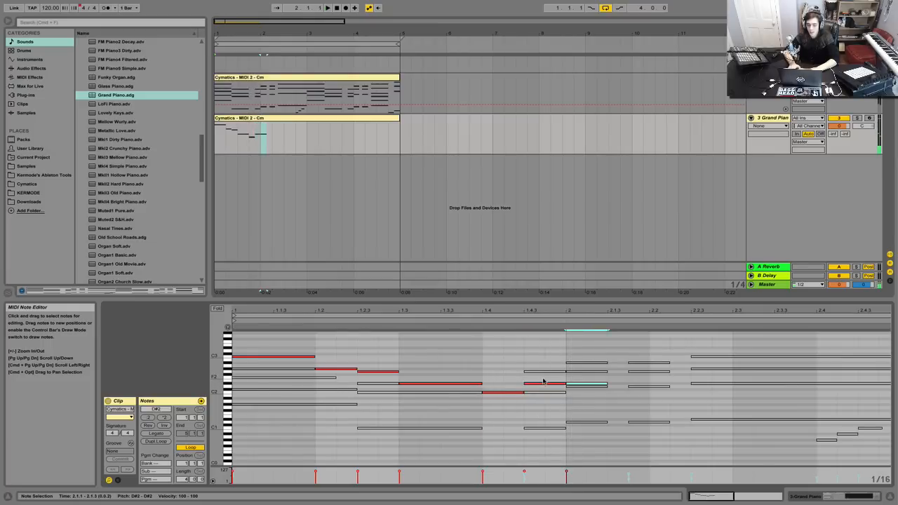
{"action": "key", "text": "Up"}
{"action": "key", "text": "Up"}
{"action": "key", "text": "Up"}
{"action": "key", "text": "Up"}
{"action": "key", "text": "Up"}
{"action": "key", "text": "Up"}
{"action": "key", "text": "Up"}
{"action": "key", "text": "shift+Right"}
Duplicate the A#2 note and lower the copy to G2.
{"action": "key", "text": "super+d"}
{"action": "key", "text": "Down"}
{"action": "key", "text": "Down"}
{"action": "key", "text": "Down"}
Duplicate the bar 2 G2 note, raise the copy at 2.2.3 to G#2 and play the melody.
{"action": "key", "text": "super+d"}
{"action": "key", "text": "Up"}
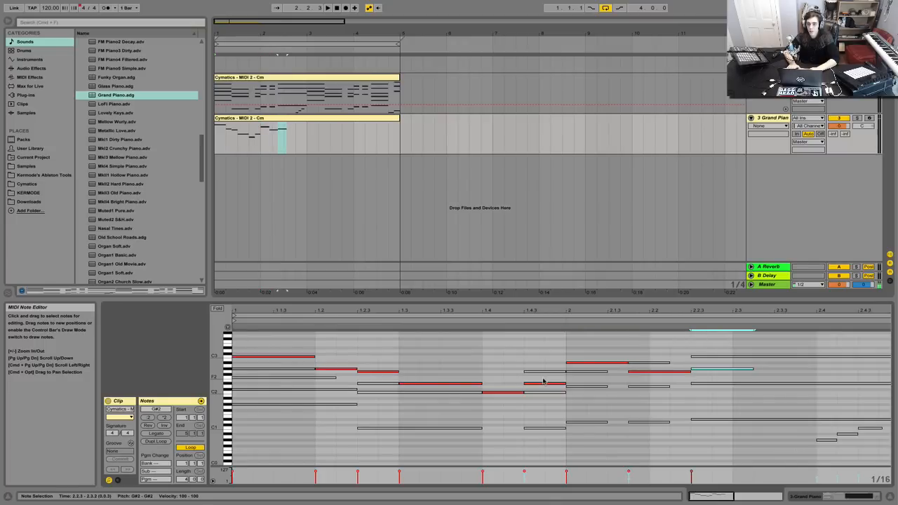
{"action": "key", "text": "space"}
{"action": "scroll", "coordinate": [613, 385], "scroll_direction": "right", "scroll_amount": 4}
{"action": "scroll", "coordinate": [613, 385], "scroll_direction": "left", "scroll_amount": 2}
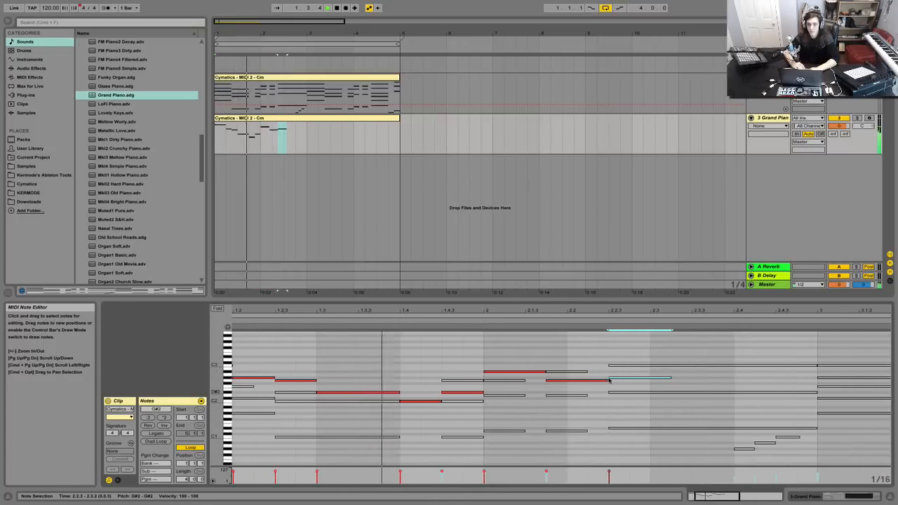
Duplicate the G#2 note at 2.2.3, lower the copy to D#2 and move it to start at 2.3.3.
{"action": "double_click", "coordinate": [587, 313]}
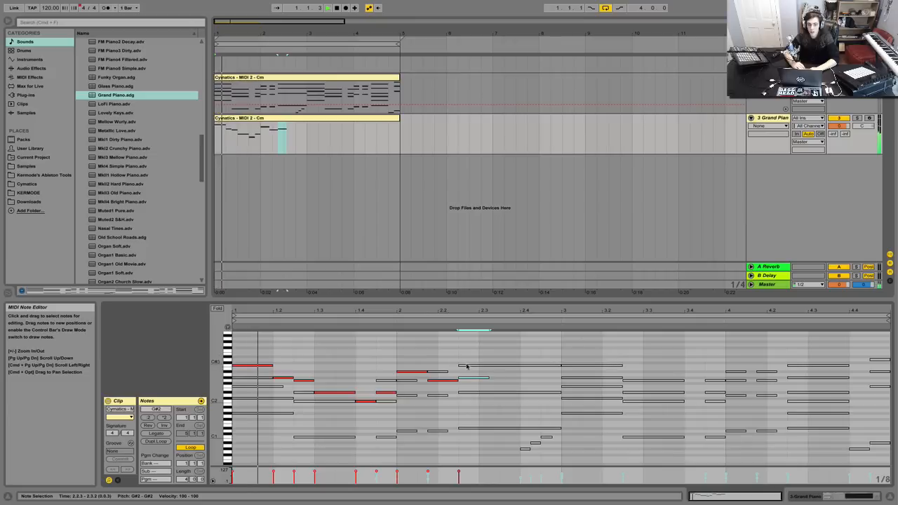
{"action": "key", "text": "Down"}
{"action": "key", "text": "Down"}
{"action": "key", "text": "Right"}
{"action": "key", "text": "Right"}
{"action": "key", "text": "Right"}
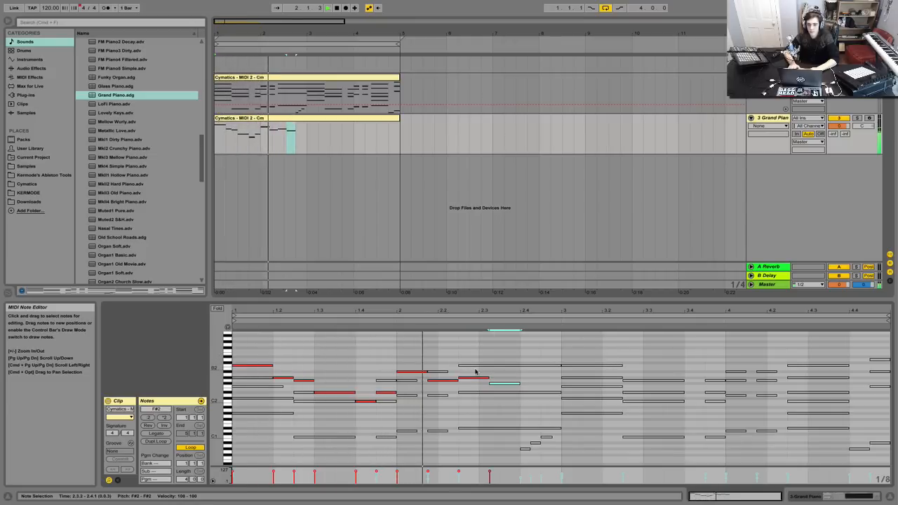
{"action": "key", "text": "Right"}
{"action": "key", "text": "Down"}
{"action": "key", "text": "Down"}
{"action": "key", "text": "Down"}
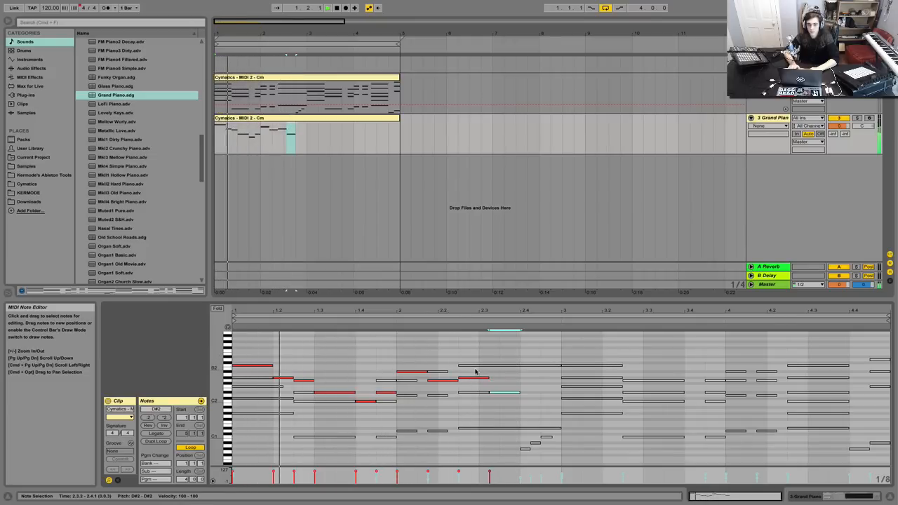
{"action": "key", "text": "Right"}
{"action": "key", "text": "Right"}
{"action": "key", "text": "Right"}
Duplicate the D#2 note at 2.3.3 and raise the copy at 2.4.2 to C3.
{"action": "key", "text": "Up"}
{"action": "key", "text": "Up"}
{"action": "key", "text": "Up"}
{"action": "key", "text": "Up"}
{"action": "key", "text": "Up"}
{"action": "key", "text": "Up"}
{"action": "key", "text": "Up"}
{"action": "key", "text": "Up"}
{"action": "key", "text": "Up"}
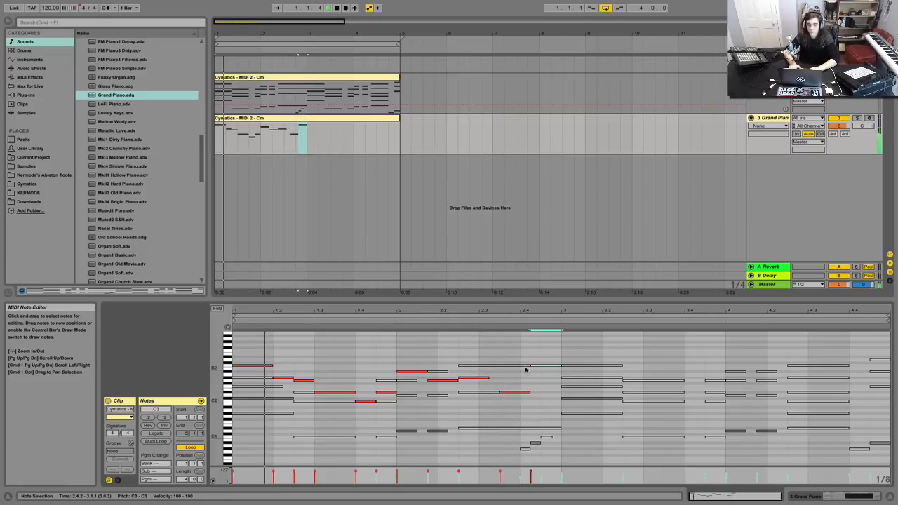
Move the last C3 note to 2.4.1 and lengthen it to 3.1.2, trying it an octave lower as well.
{"action": "key", "text": "Left"}
{"action": "key", "text": "shift+Down"}
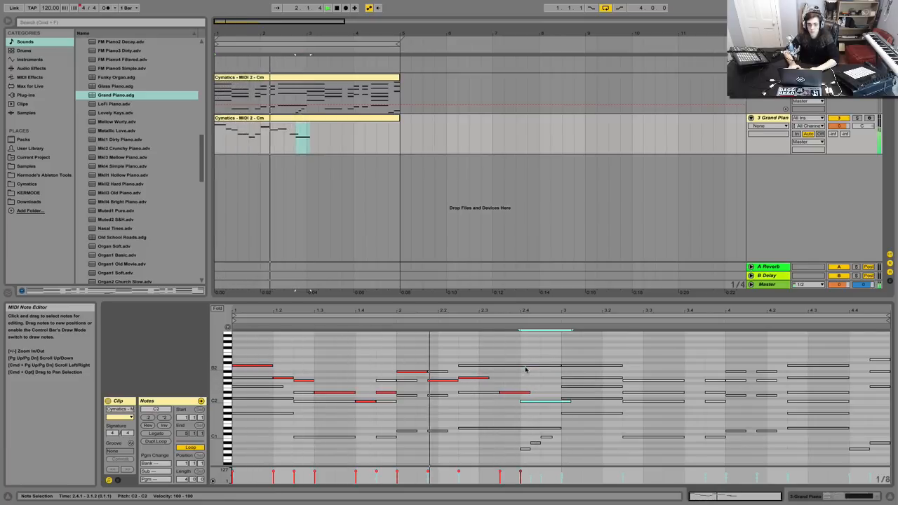
{"action": "key", "text": "shift+Right"}
{"action": "key", "text": "shift+Right"}
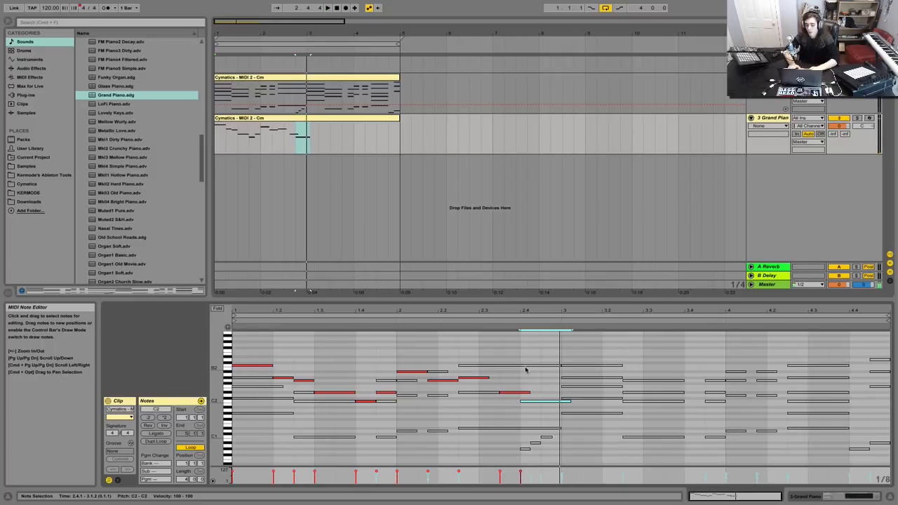
{"action": "key", "text": "shift+Up"}
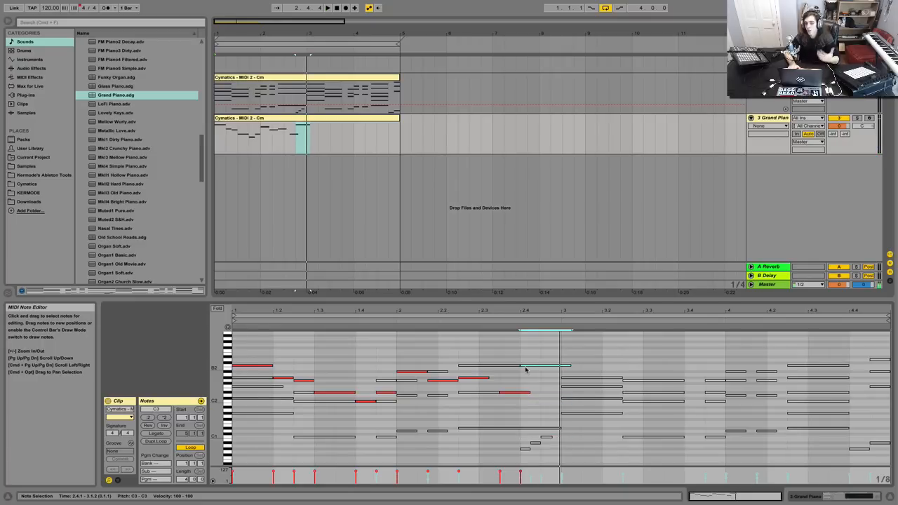
Trim the last C3 note to end at bar 3 and extend the preceding G#2 note to 2.3.3.
{"action": "left_click_drag", "start_coordinate": [571, 365], "coordinate": [501, 378]}
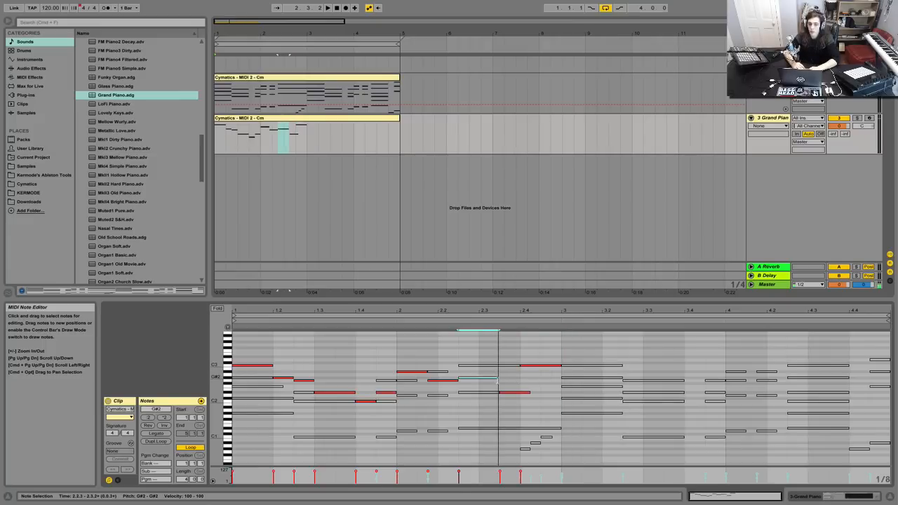
{"action": "left_click", "coordinate": [525, 365]}
{"action": "key", "text": "space"}
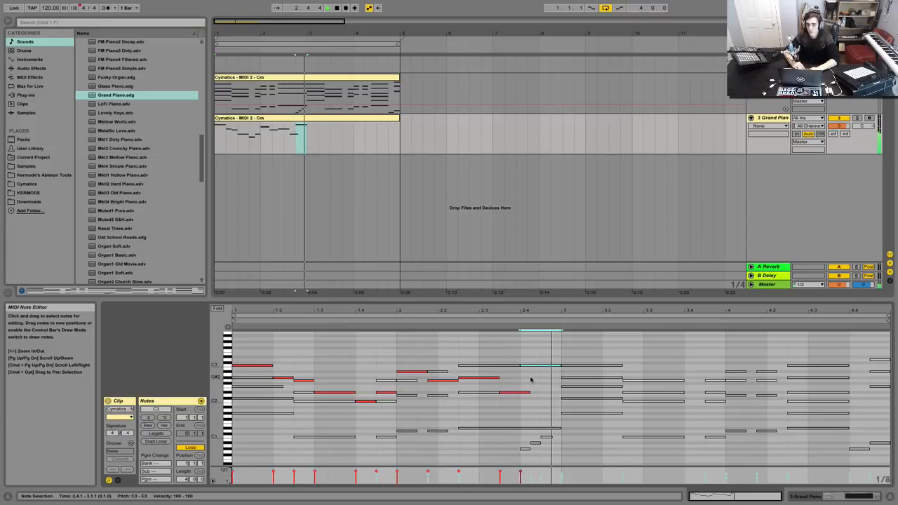
Lower the last note an octave to C2 and shorten the D#2 note at 2.3.3 to an eighth.
{"action": "key", "text": "shift+Down"}
{"action": "left_click", "coordinate": [526, 391]}
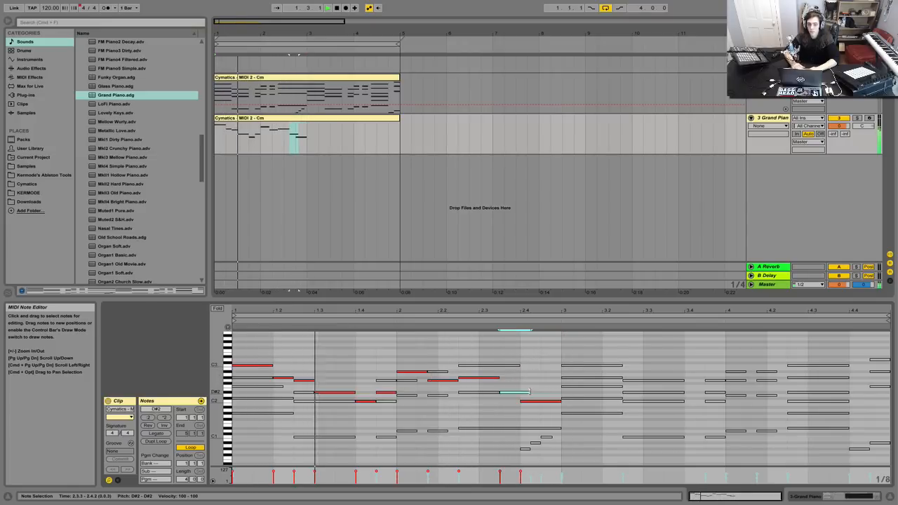
{"action": "key", "text": "super+1"}
{"action": "key", "text": "shift+Left"}
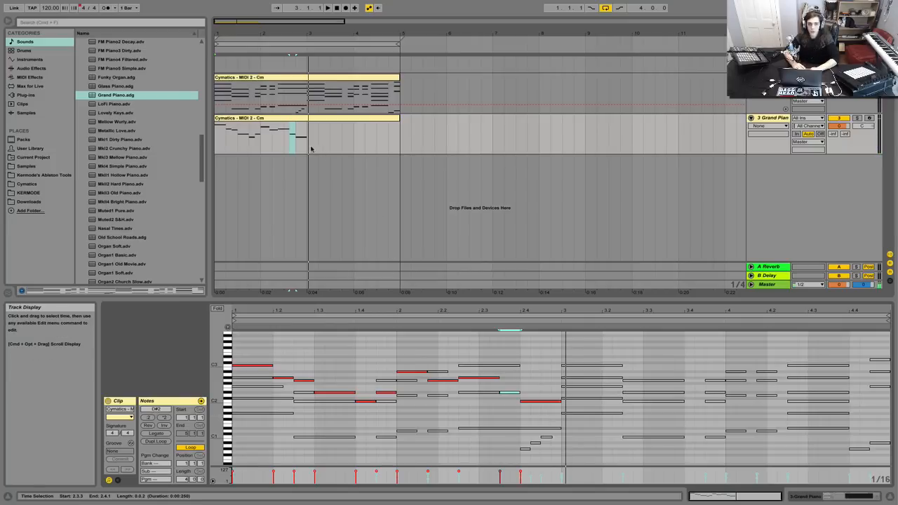
Duplicate the two-bar melody clip to bar 3 and raise the copy's last note an octave to C3.
{"action": "left_click_drag", "start_coordinate": [311, 144], "coordinate": [226, 126]}
{"action": "left_click_drag", "start_coordinate": [303, 143], "coordinate": [192, 147]}
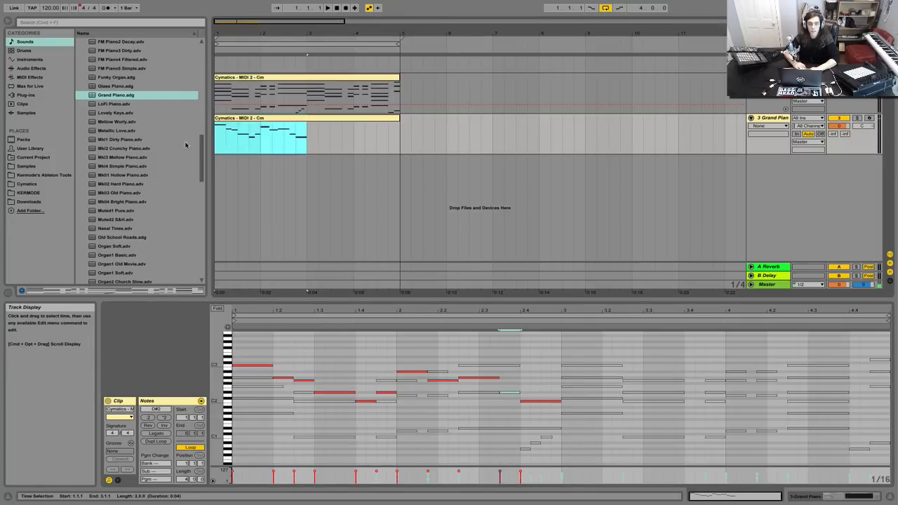
{"action": "key", "text": "super+d"}
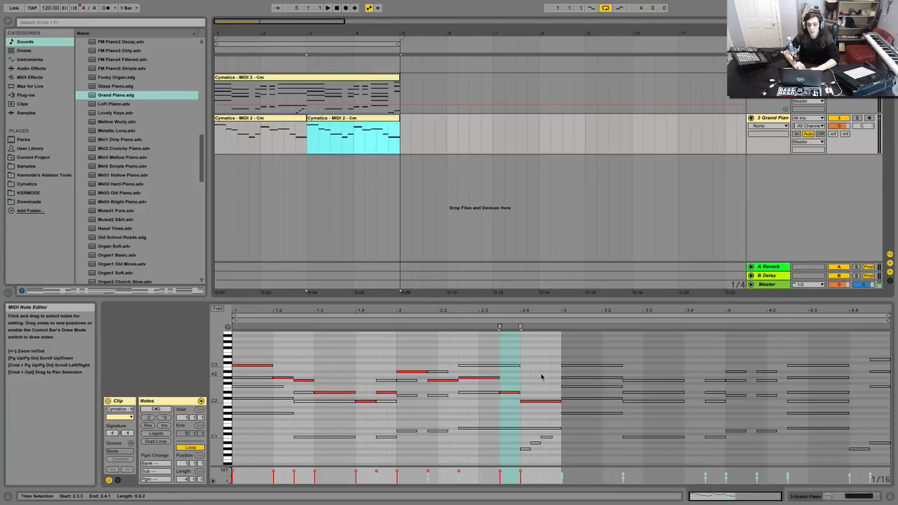
{"action": "left_click", "coordinate": [541, 401]}
{"action": "key", "text": "shift+Up"}
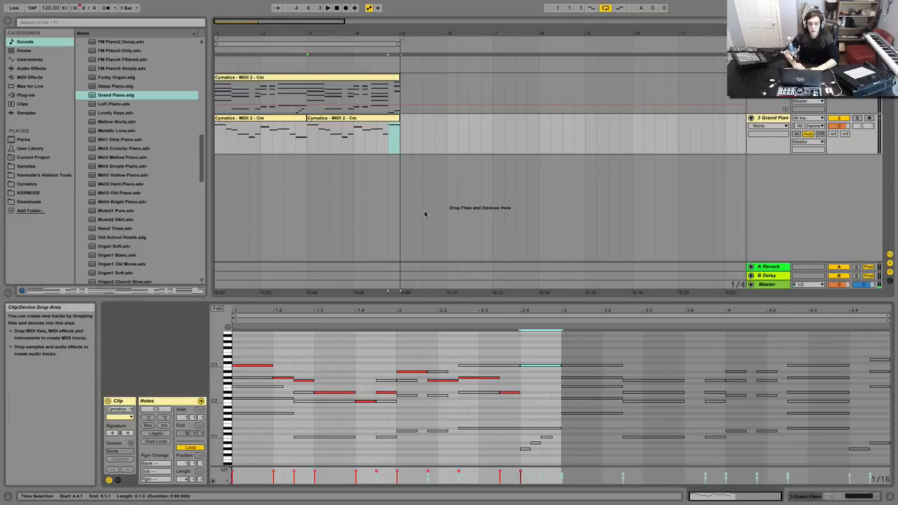
Swap the two melody clips so the copy ending on C3 starts at bar 1, and play the result.
{"action": "left_click", "coordinate": [313, 120]}
{"action": "key", "text": "Delete"}
{"action": "left_click_drag", "start_coordinate": [287, 119], "coordinate": [380, 127]}
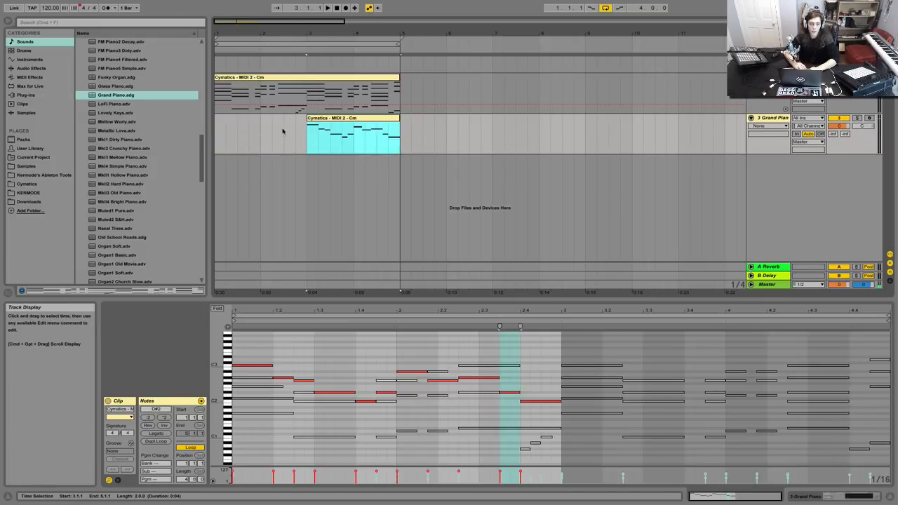
{"action": "left_click", "coordinate": [217, 149]}
{"action": "key", "text": "super+v"}
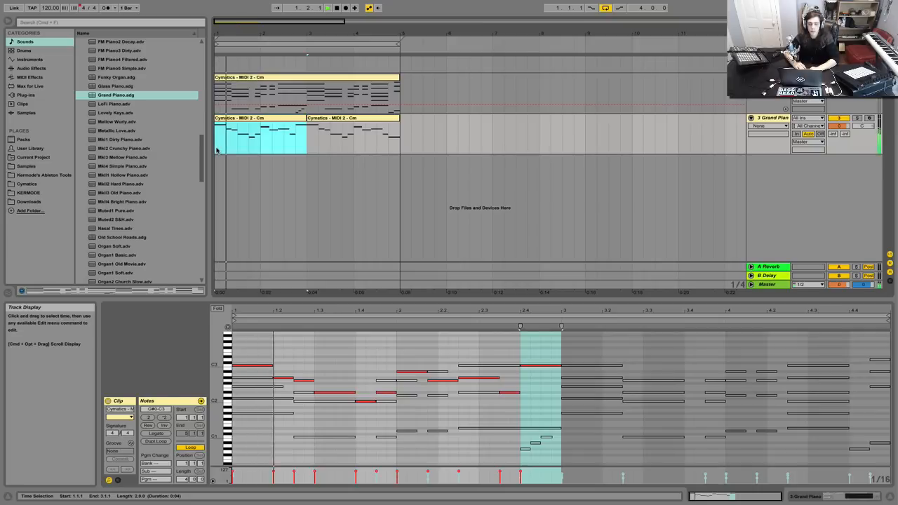
{"action": "left_click", "coordinate": [316, 119], "text": "shift"}
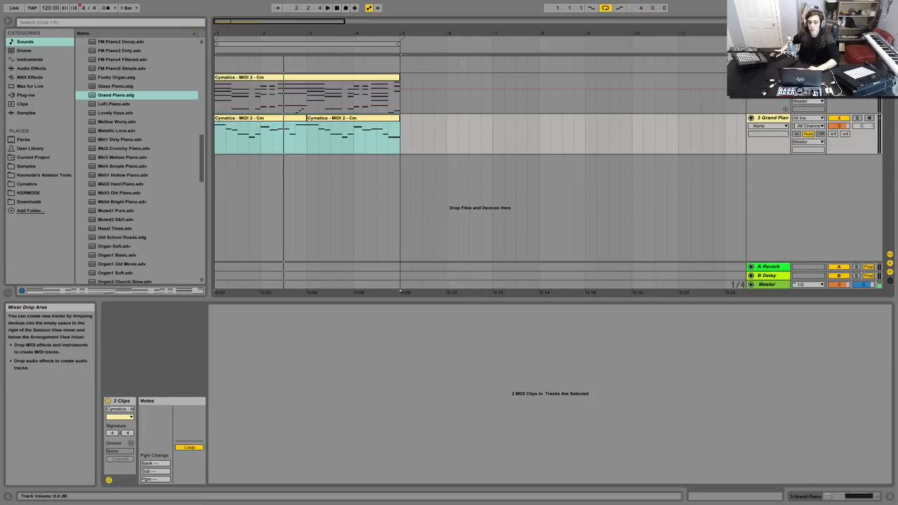
{"action": "key", "text": "space"}
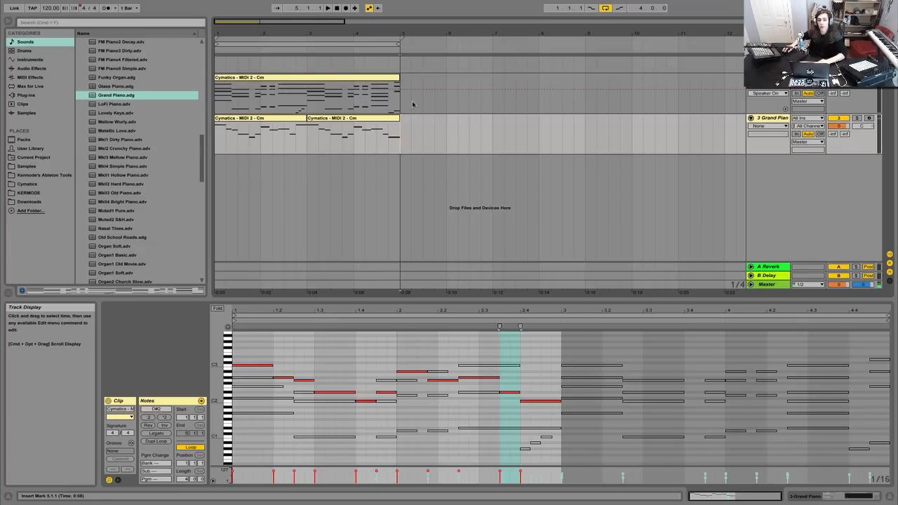
Insert an empty two-bar MIDI clip at bar 5 on the chord track and enlarge the note editor.
{"action": "left_click_drag", "start_coordinate": [402, 105], "coordinate": [495, 95]}
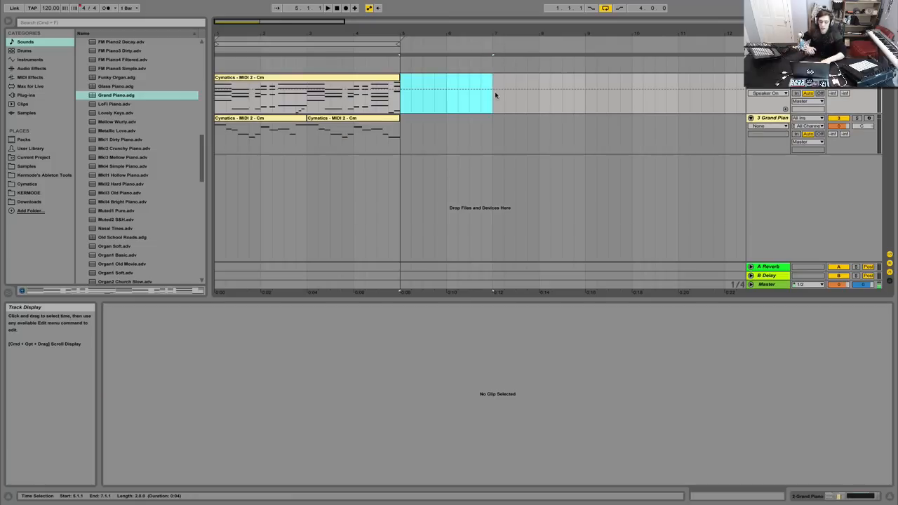
{"action": "key", "text": "ctrl+shift+m"}
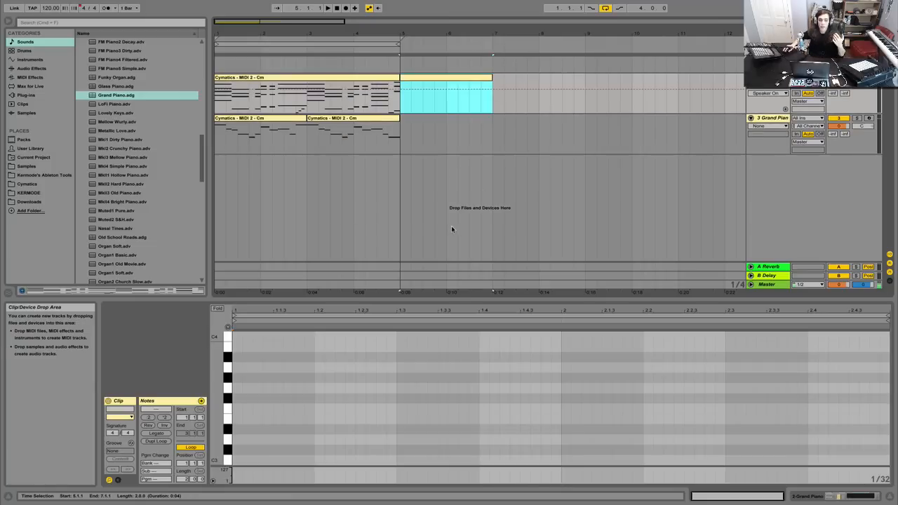
{"action": "left_click_drag", "start_coordinate": [380, 300], "coordinate": [382, 188]}
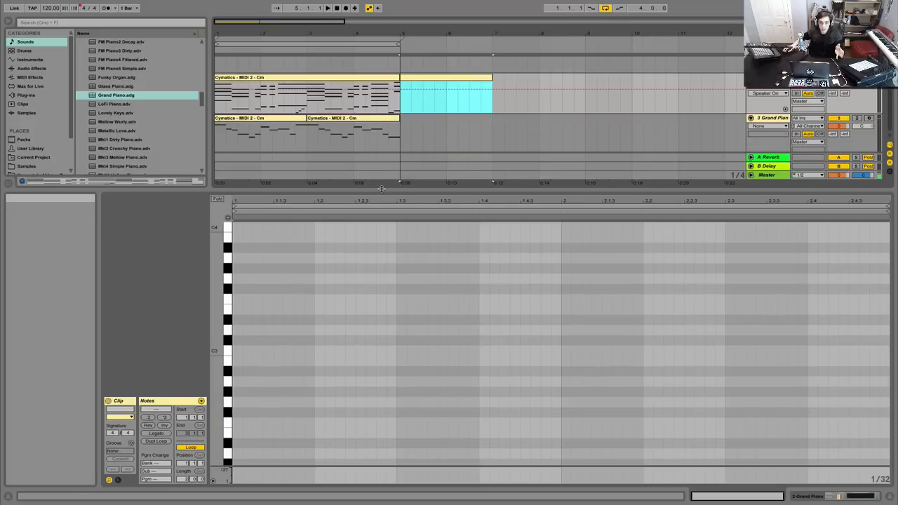
Add short 1/32 notes at the clip start for the C major scale: C3, D3, E3, F3, G3, A3, B3 and C4.
{"action": "double_click", "coordinate": [237, 350]}
{"action": "double_click", "coordinate": [240, 330]}
{"action": "double_click", "coordinate": [236, 309]}
{"action": "double_click", "coordinate": [237, 299]}
{"action": "double_click", "coordinate": [236, 279]}
{"action": "double_click", "coordinate": [237, 257]}
{"action": "double_click", "coordinate": [245, 237]}
{"action": "double_click", "coordinate": [239, 227]}
Duplicate the scale notes one octave higher and one octave lower so they span C2 to C5.
{"action": "left_click_drag", "start_coordinate": [250, 222], "coordinate": [215, 359]}
{"action": "key", "text": "super+d"}
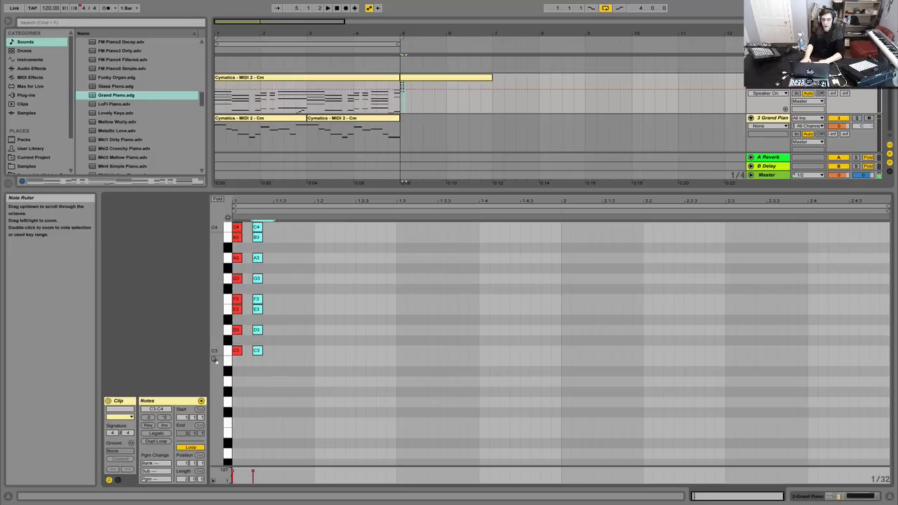
{"action": "key", "text": "shift+Up"}
{"action": "key", "text": "Right"}
{"action": "key", "text": "shift+Down"}
{"action": "key", "text": "shift+Down"}
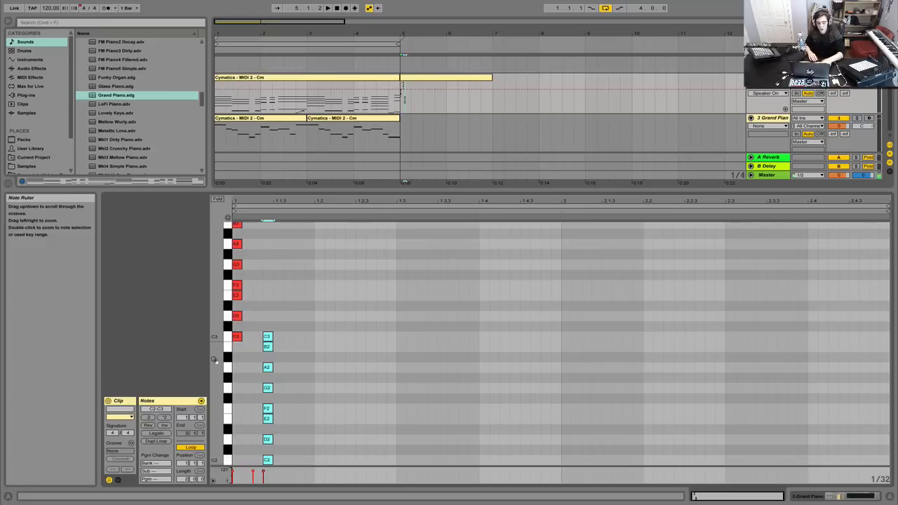
Shift all scale notes ahead of the clip start and fold the note editor to only those pitches.
{"action": "key", "text": "super+a"}
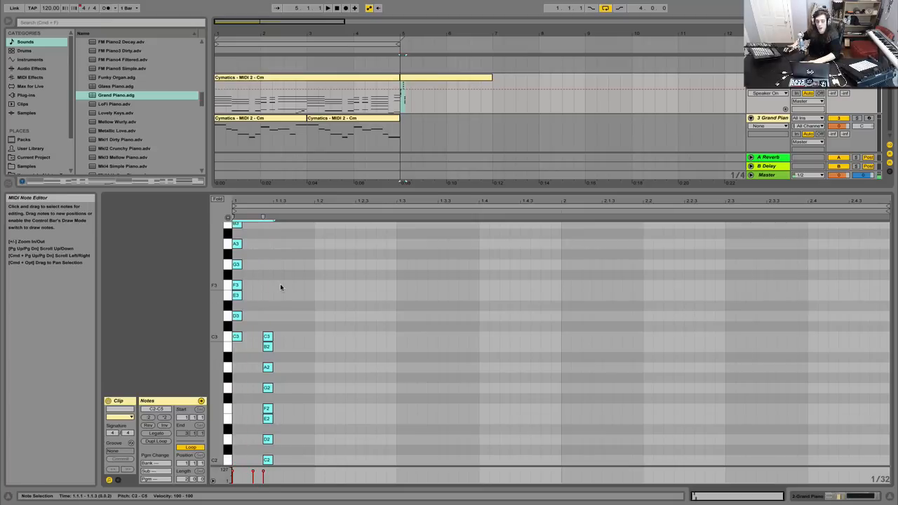
{"action": "key", "text": "Left"}
{"action": "key", "text": "Left"}
{"action": "key", "text": "Left"}
{"action": "key", "text": "Left"}
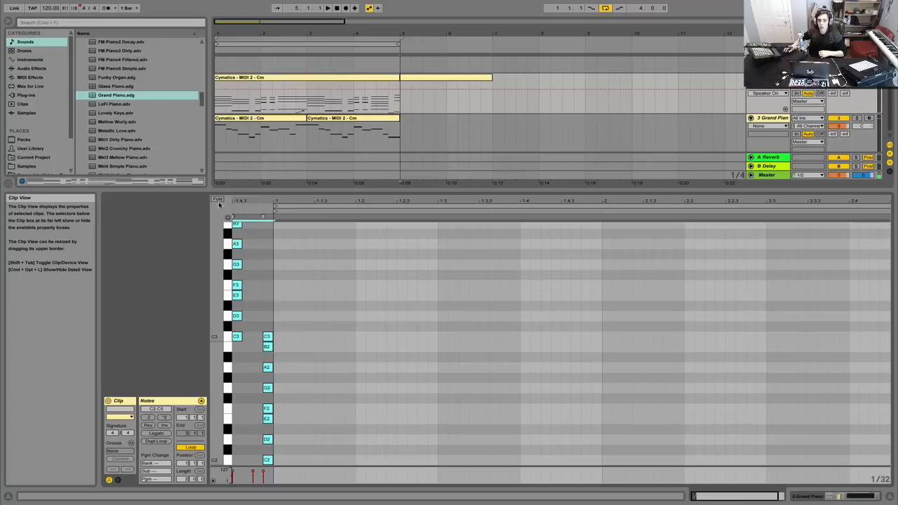
{"action": "left_click", "coordinate": [217, 199]}
{"action": "left_click", "coordinate": [297, 293]}
{"action": "left_click_drag", "start_coordinate": [274, 202], "coordinate": [233, 202]}
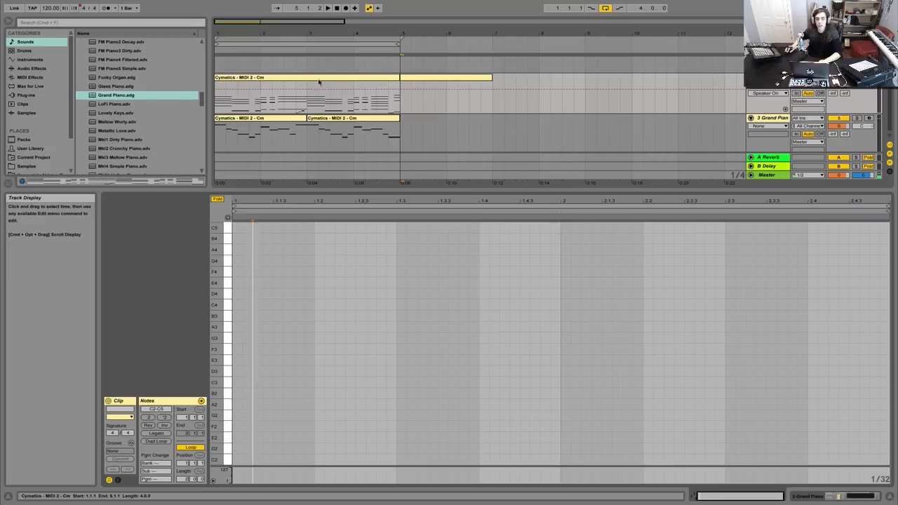
{"action": "left_click", "coordinate": [425, 77]}
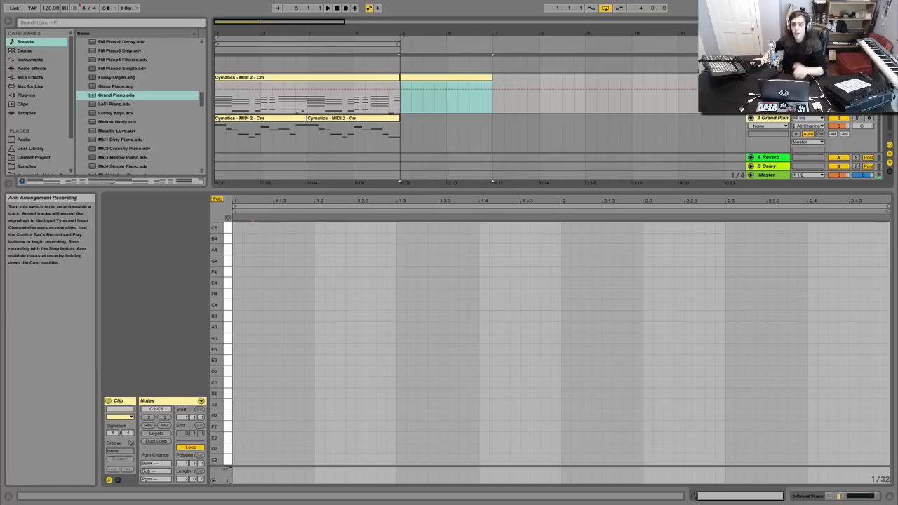
Find the C Minor preset among the Scale MIDI effects and load it onto the chord track.
{"action": "left_click", "coordinate": [22, 80]}
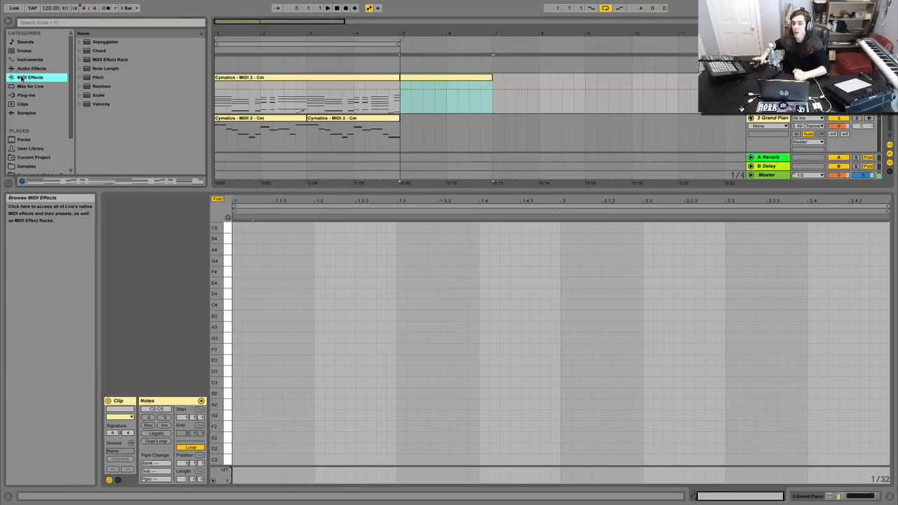
{"action": "left_click_drag", "start_coordinate": [239, 192], "coordinate": [240, 227]}
{"action": "left_click", "coordinate": [79, 69]}
{"action": "left_click", "coordinate": [79, 69]}
{"action": "left_click", "coordinate": [79, 78]}
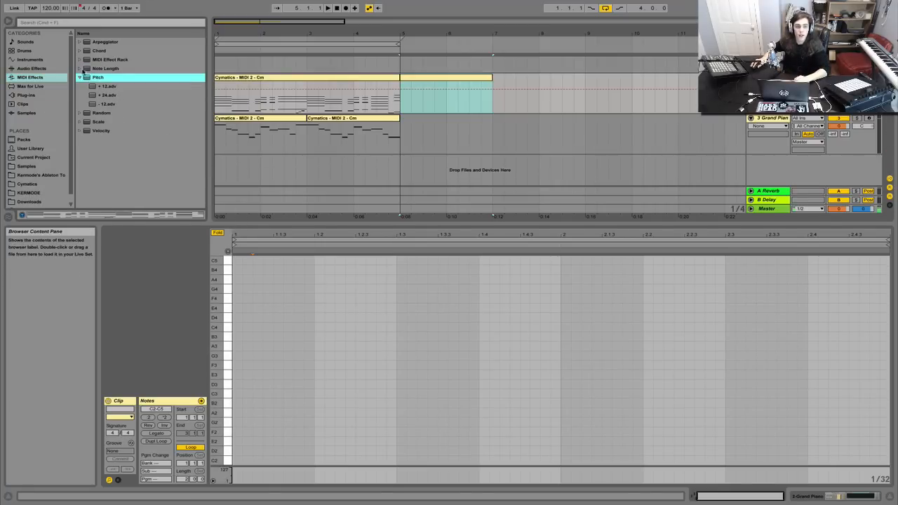
{"action": "left_click", "coordinate": [82, 122]}
{"action": "scroll", "coordinate": [91, 125], "scroll_direction": "down", "scroll_amount": 3}
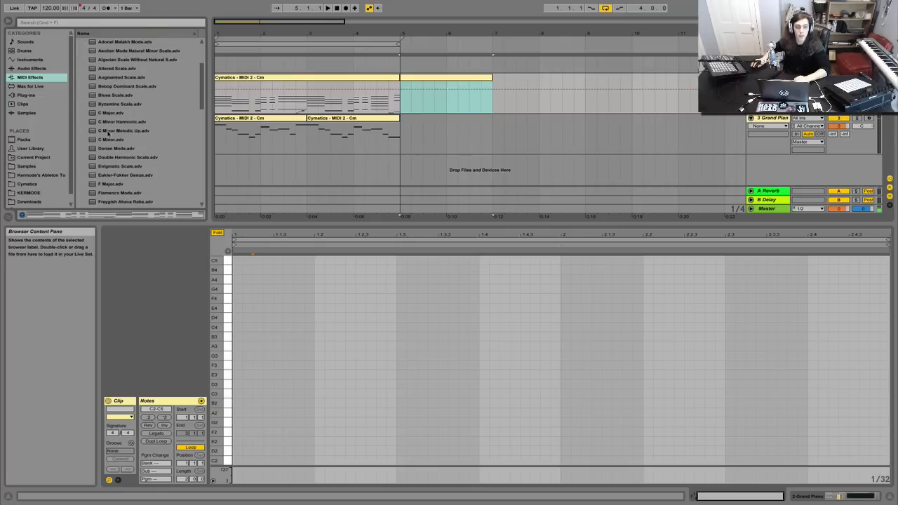
{"action": "left_click", "coordinate": [110, 139]}
{"action": "left_click", "coordinate": [106, 114]}
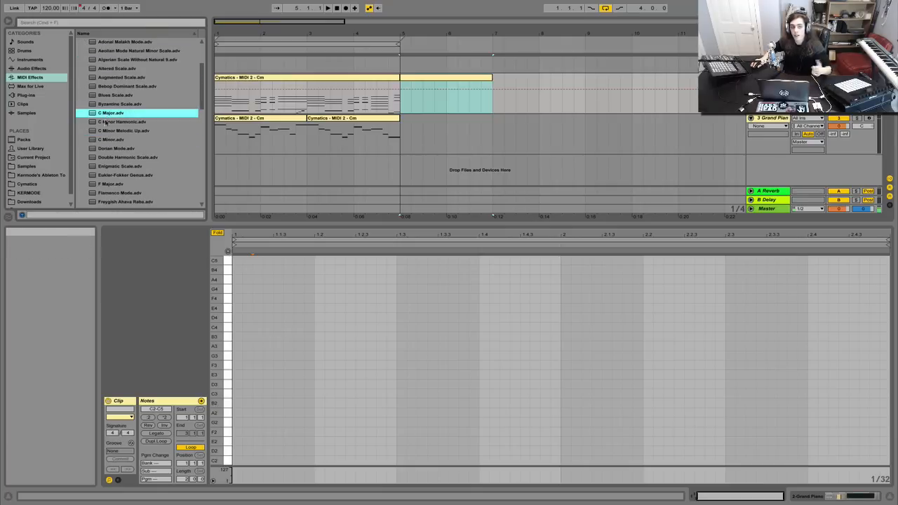
{"action": "left_click_drag", "start_coordinate": [107, 140], "coordinate": [432, 96]}
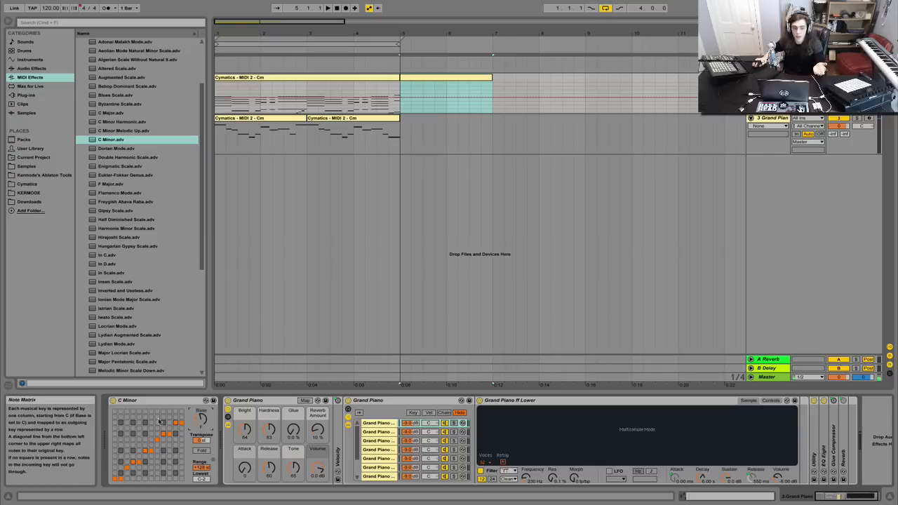
Try the Debusian chord preset ahead of the C Minor scale, remove it and insert Fifth Chord instead.
{"action": "left_click", "coordinate": [134, 402]}
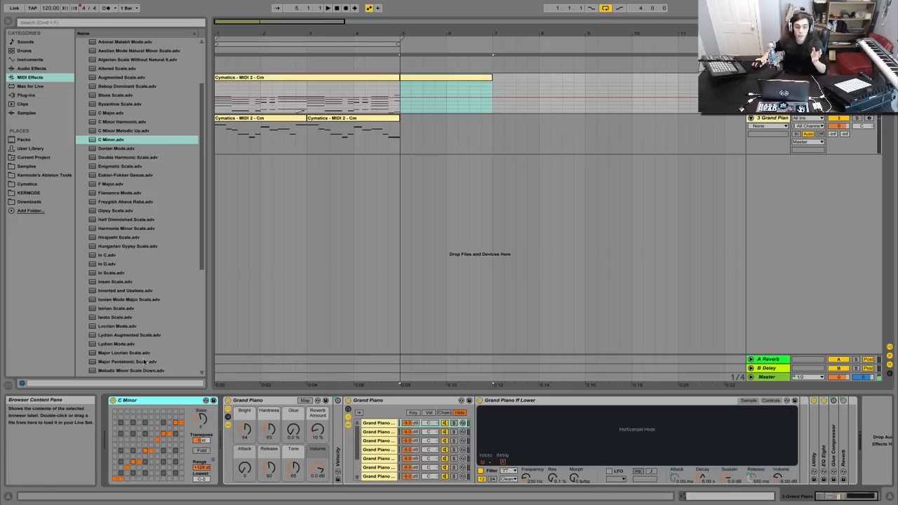
{"action": "scroll", "coordinate": [152, 157], "scroll_direction": "up", "scroll_amount": 4}
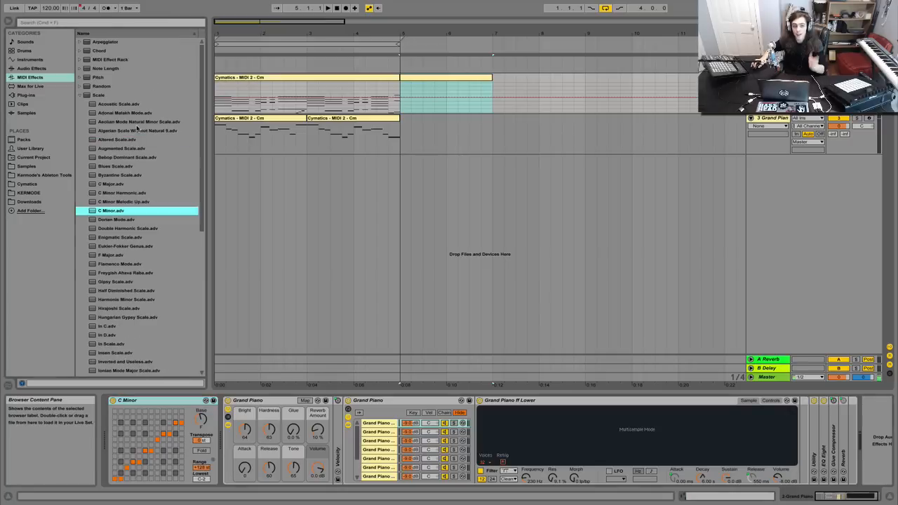
{"action": "left_click", "coordinate": [80, 96]}
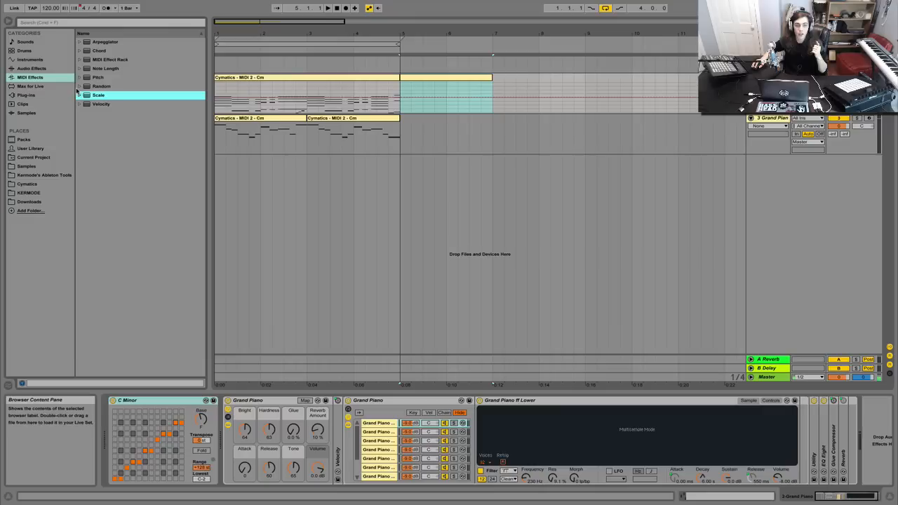
{"action": "left_click", "coordinate": [79, 51]}
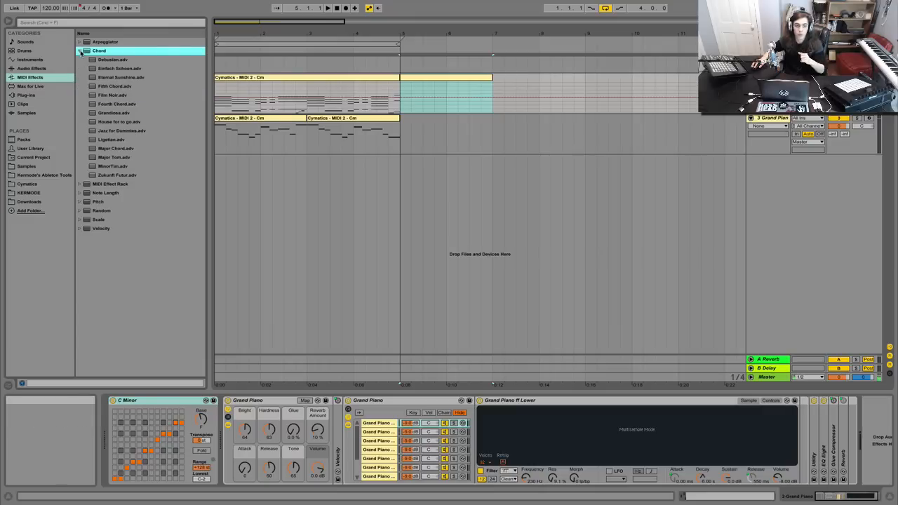
{"action": "left_click", "coordinate": [109, 60]}
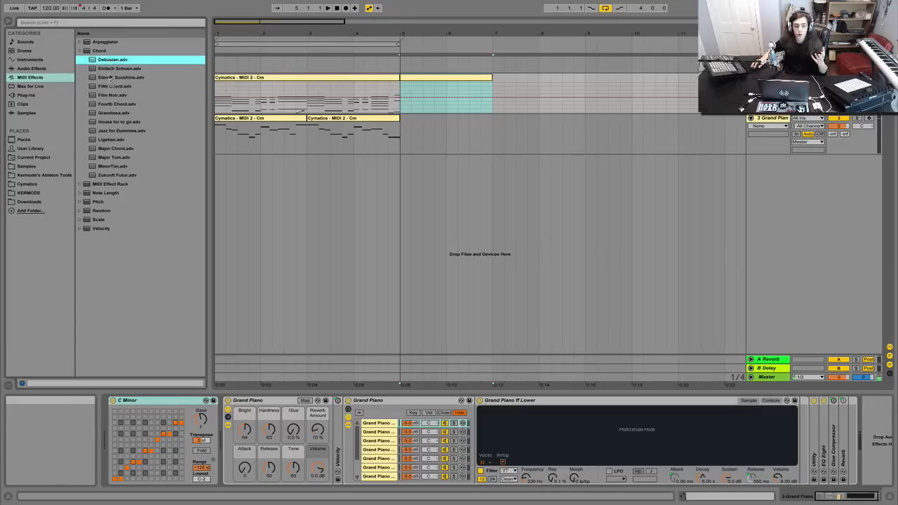
{"action": "left_click_drag", "start_coordinate": [104, 390], "coordinate": [107, 407]}
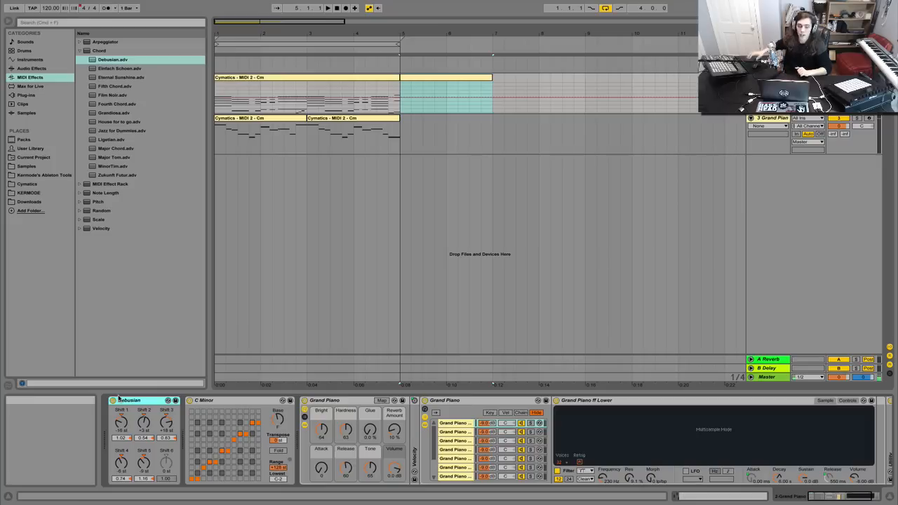
{"action": "key", "text": "Delete"}
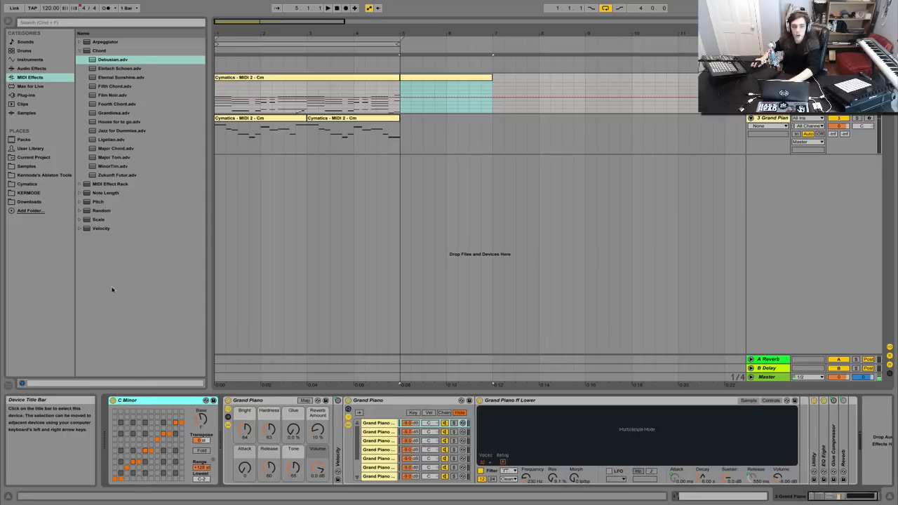
{"action": "left_click_drag", "start_coordinate": [112, 87], "coordinate": [112, 413]}
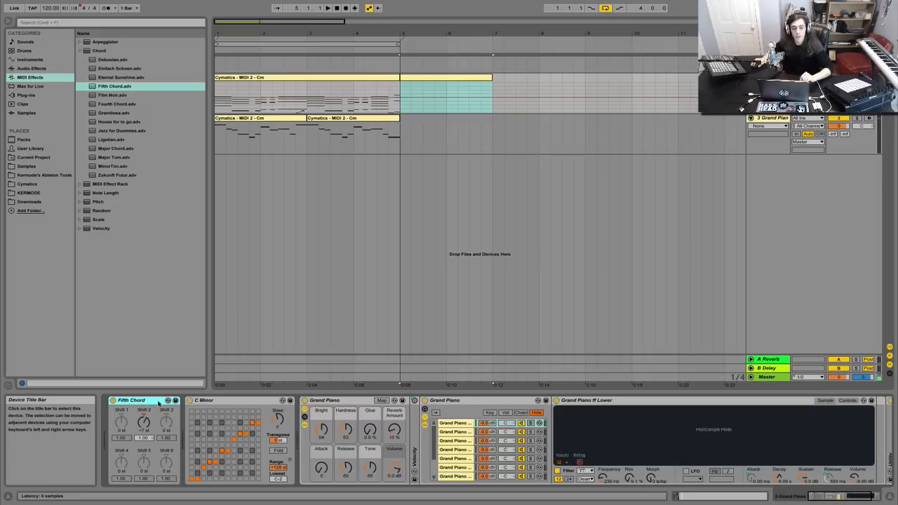
Hot-swap the C Minor scale device, choosing the Melodic Minor Scale Up preset.
{"action": "left_click", "coordinate": [283, 400]}
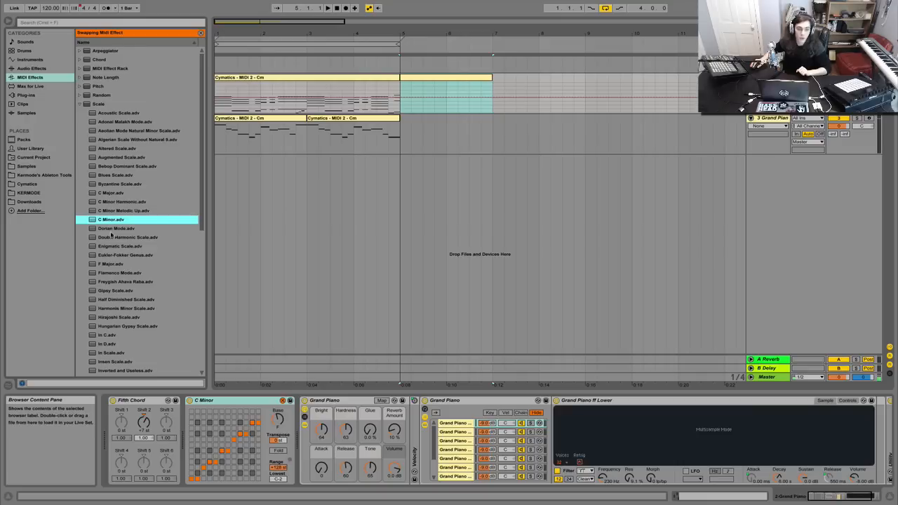
{"action": "scroll", "coordinate": [119, 308], "scroll_direction": "down", "scroll_amount": 9}
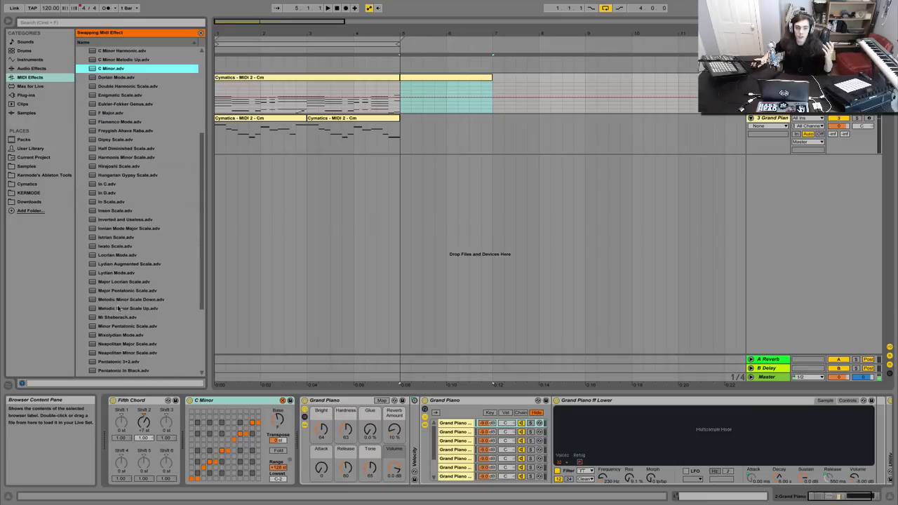
{"action": "double_click", "coordinate": [127, 307]}
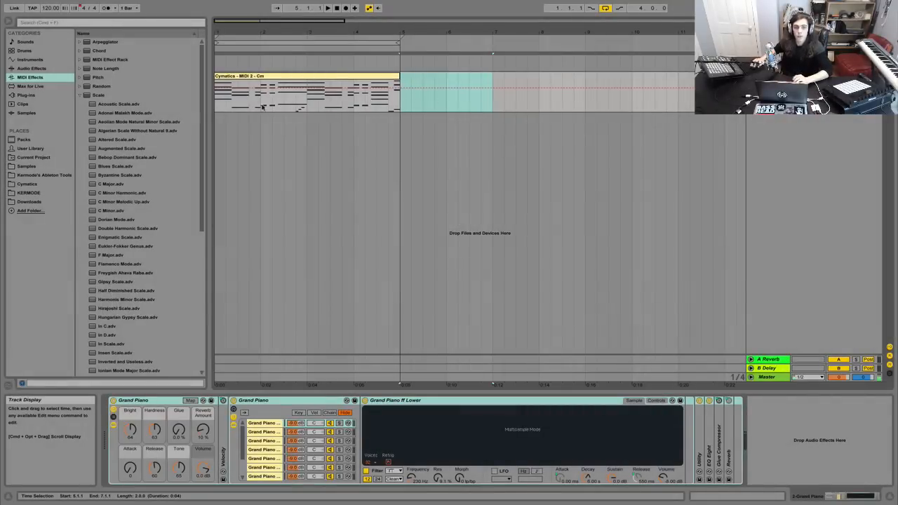
Play the Cymatics chord clip from bar 1 and add an Arpeggiator ahead of its Grand Piano.
{"action": "left_click", "coordinate": [217, 102]}
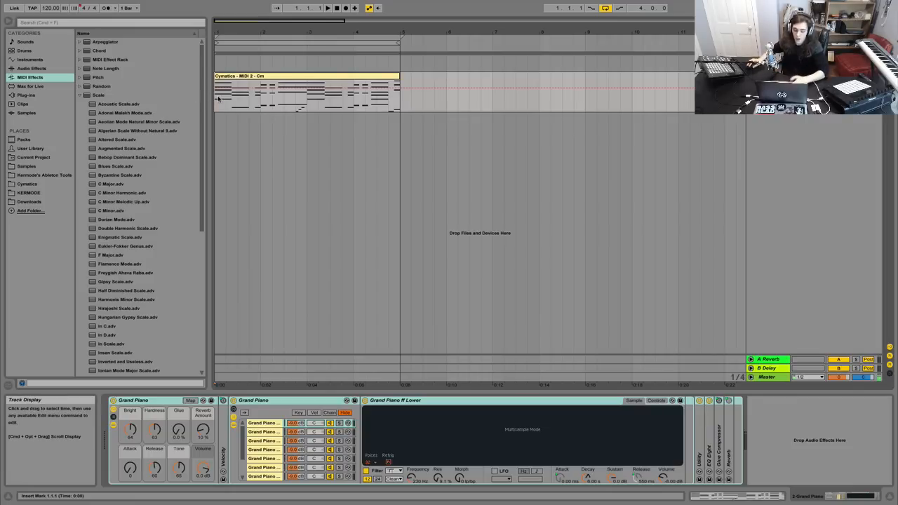
{"action": "key", "text": "space"}
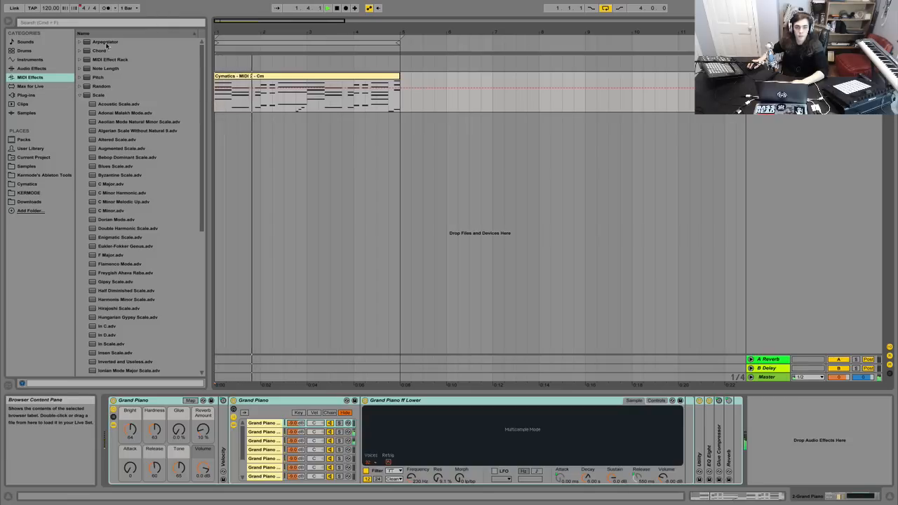
{"action": "double_click", "coordinate": [106, 42]}
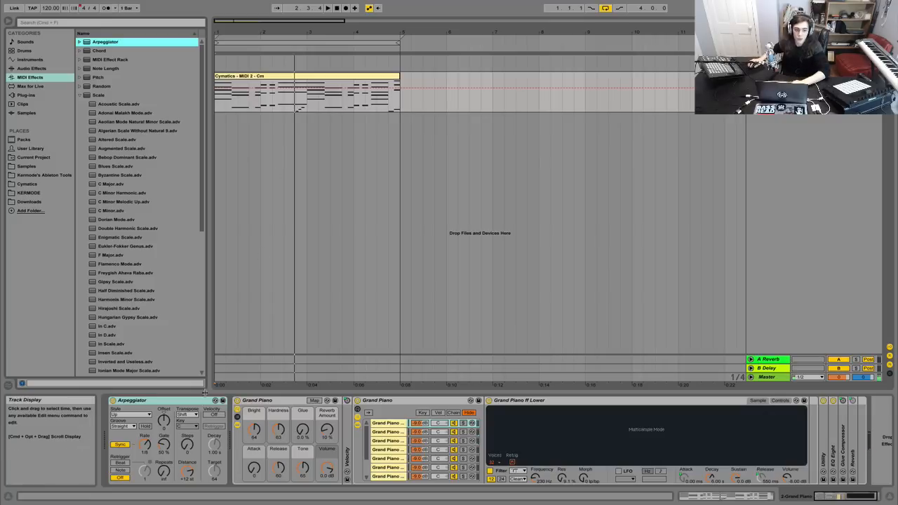
Set the Arpeggiator's gate to 131% and its style to Up & Down, and play the chord clip through it.
{"action": "left_click_drag", "start_coordinate": [164, 446], "coordinate": [164, 414]}
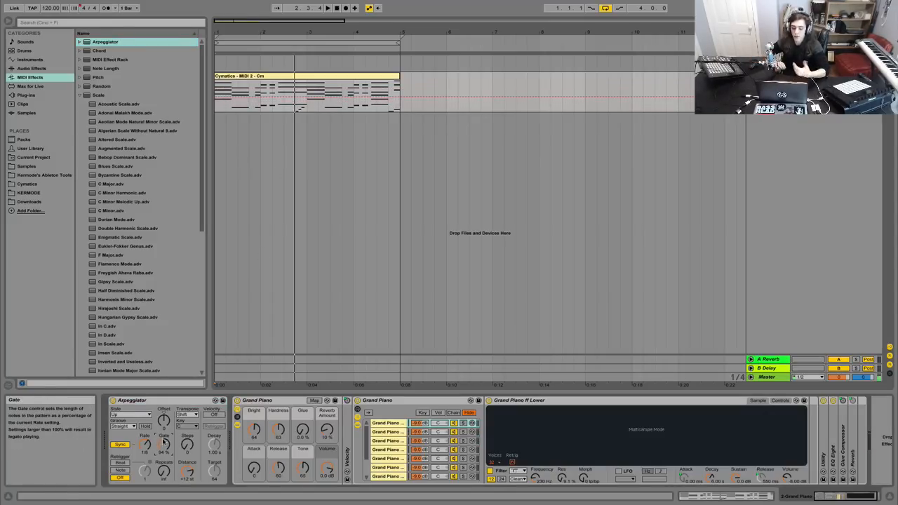
{"action": "left_click", "coordinate": [241, 108]}
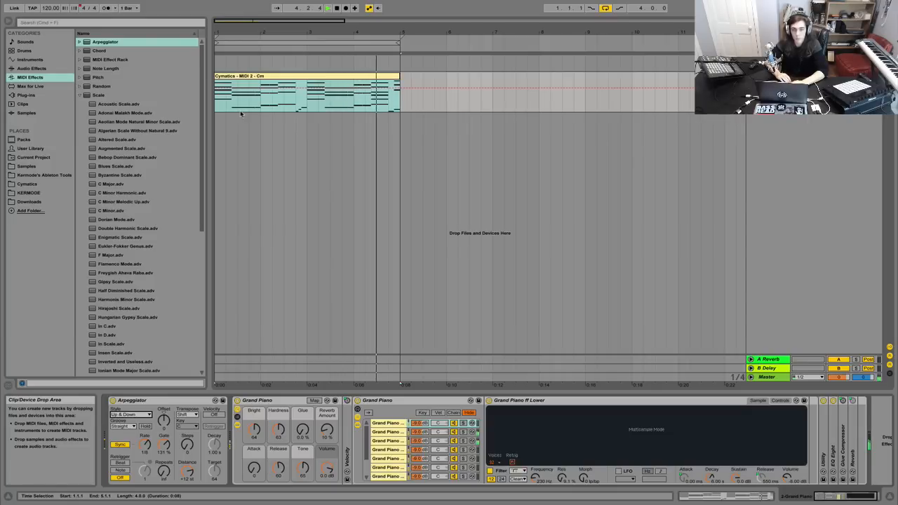
{"action": "key", "text": "space"}
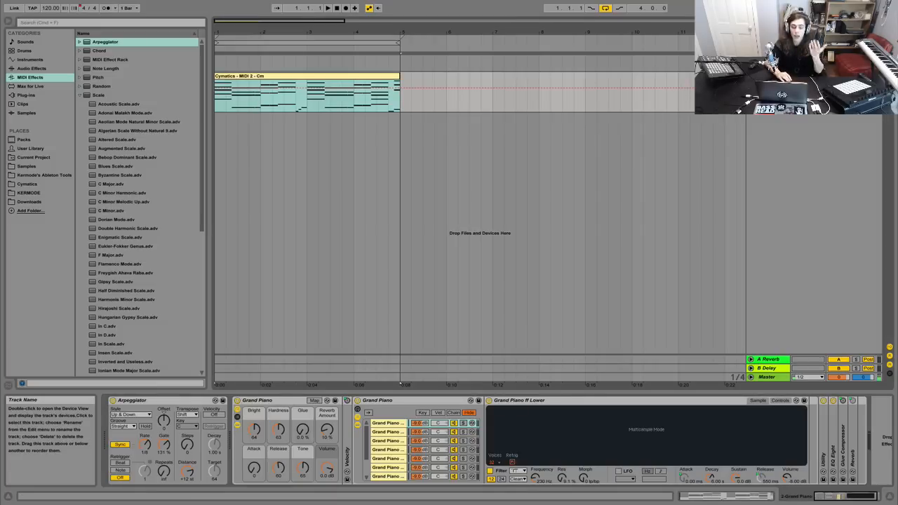
Add a MIDI track that takes its input from 2-Grand Piano, arm it and record the arpeggiated notes over the four bars.
{"action": "key", "text": "ctrl+t"}
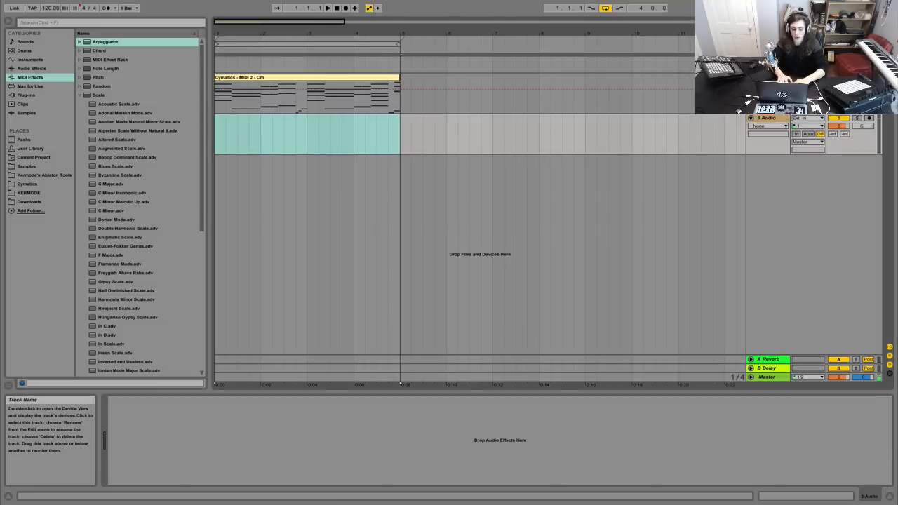
{"action": "key", "text": "ctrl+z"}
{"action": "key", "text": "ctrl+shift+t"}
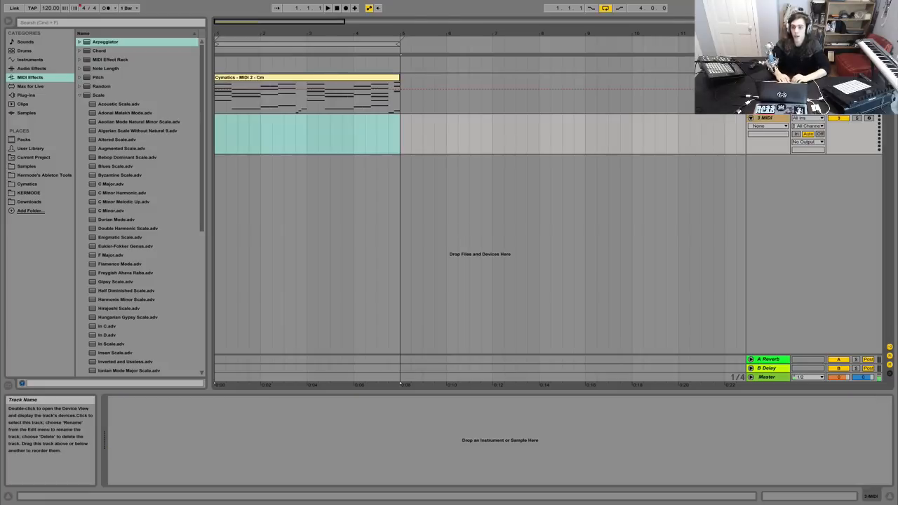
{"action": "left_click", "coordinate": [799, 118]}
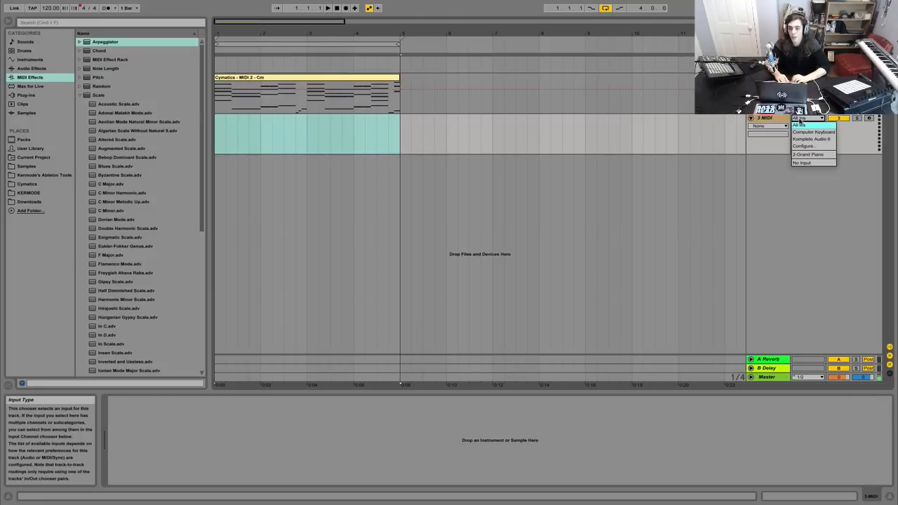
{"action": "left_click", "coordinate": [804, 153]}
{"action": "left_click", "coordinate": [868, 118]}
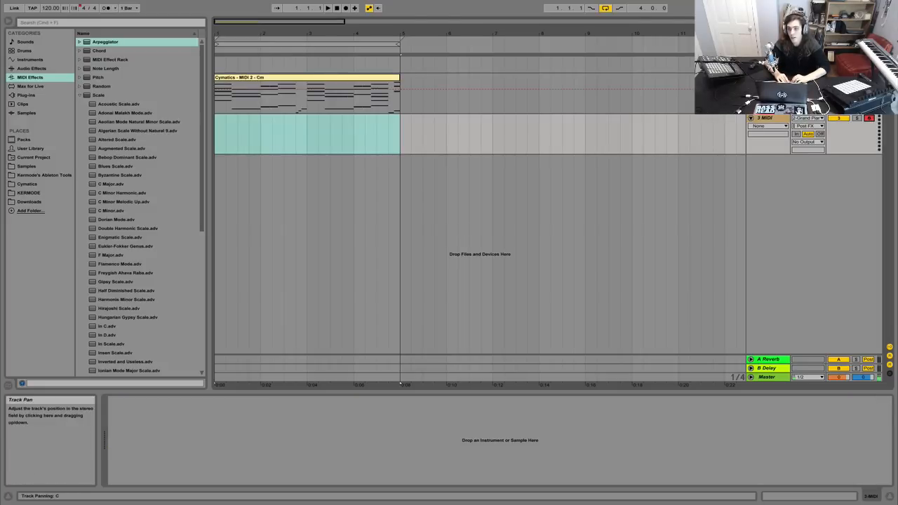
{"action": "left_click", "coordinate": [346, 8]}
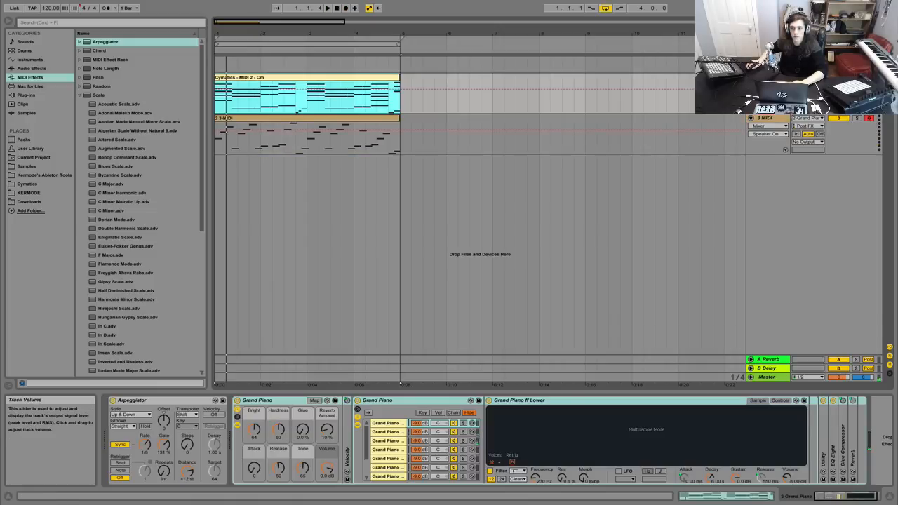
Load Operator onto the newly recorded MIDI track and play back the arpeggio.
{"action": "left_click", "coordinate": [838, 86]}
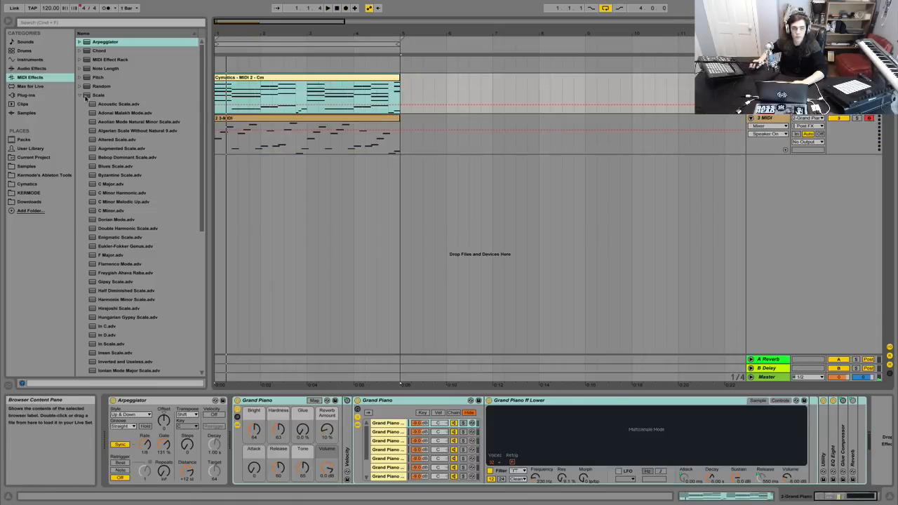
{"action": "left_click", "coordinate": [30, 61]}
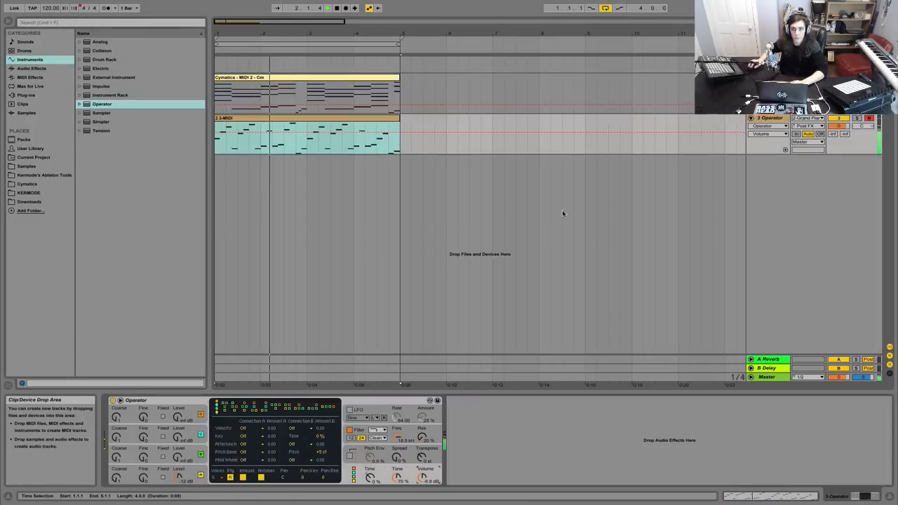
{"action": "key", "text": "space"}
Check the Grand Piano track's devices and set the Operator track's MIDI input to No Input.
{"action": "left_click", "coordinate": [838, 78]}
{"action": "left_click", "coordinate": [770, 78]}
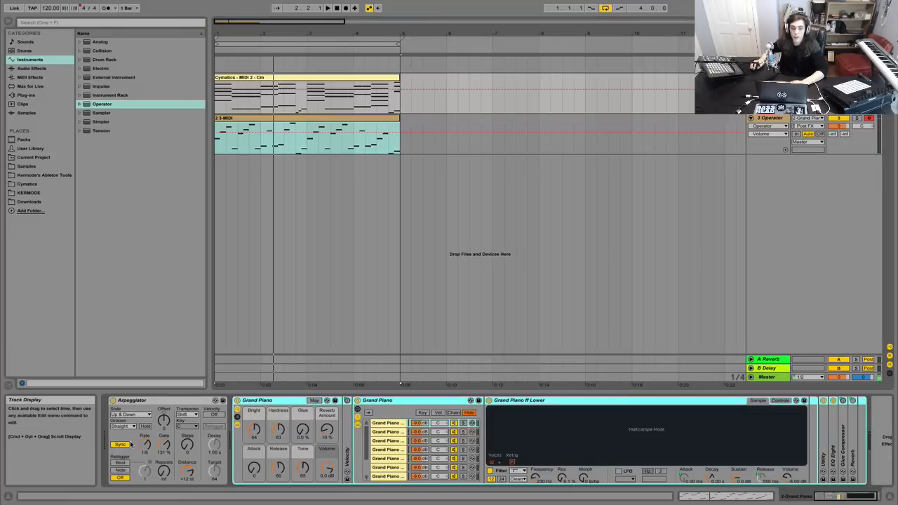
{"action": "left_click", "coordinate": [803, 121]}
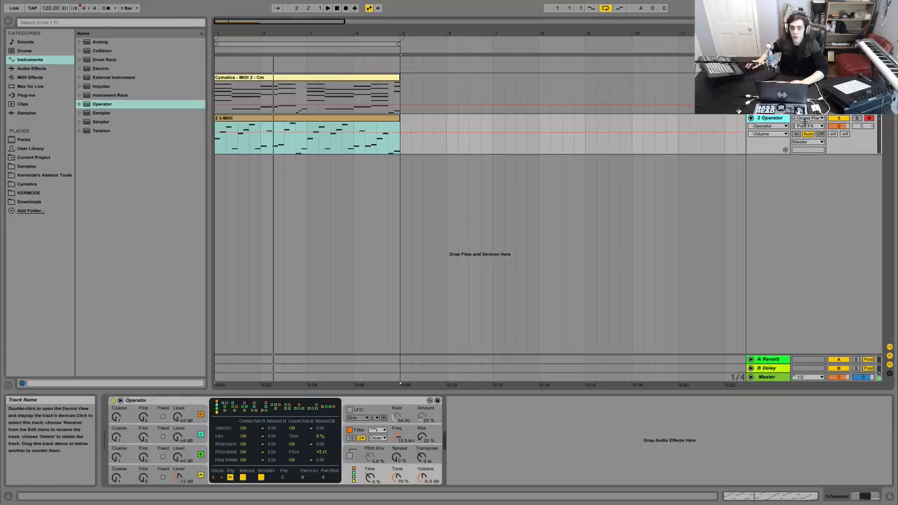
{"action": "left_click", "coordinate": [806, 119]}
{"action": "left_click", "coordinate": [802, 163]}
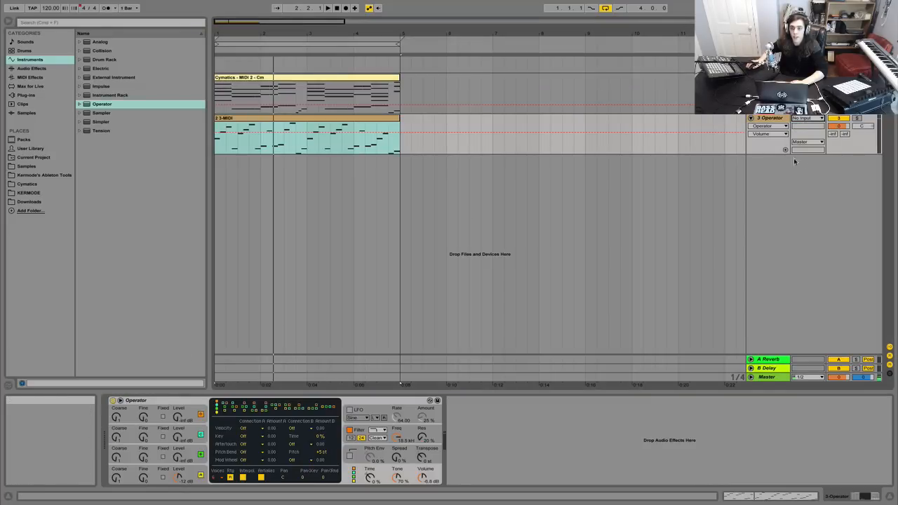
Open the recorded arpeggio clip, trim the first C#2 to a sixteenth and add a sixteenth D#2 right after it.
{"action": "double_click", "coordinate": [285, 137]}
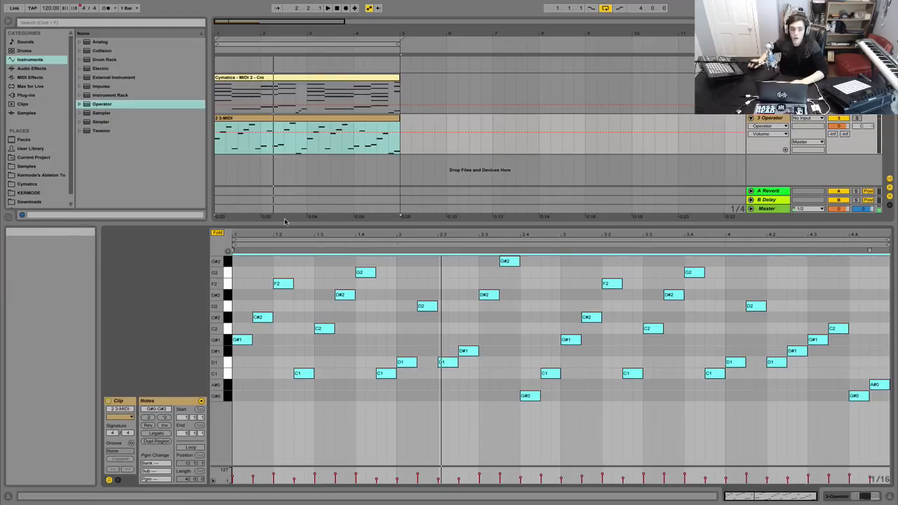
{"action": "double_click", "coordinate": [249, 305]}
{"action": "key", "text": "super+z"}
{"action": "key", "text": "space"}
{"action": "double_click", "coordinate": [270, 306]}
{"action": "key", "text": "space"}
{"action": "key", "text": "space"}
{"action": "key", "text": "space"}
{"action": "mouse_move", "coordinate": [269, 307]}
{"action": "left_mouse_down"}
{"action": "mouse_move", "coordinate": [270, 299]}
{"action": "mouse_move", "coordinate": [263, 318]}
{"action": "left_mouse_up"}
{"action": "key", "text": "space"}
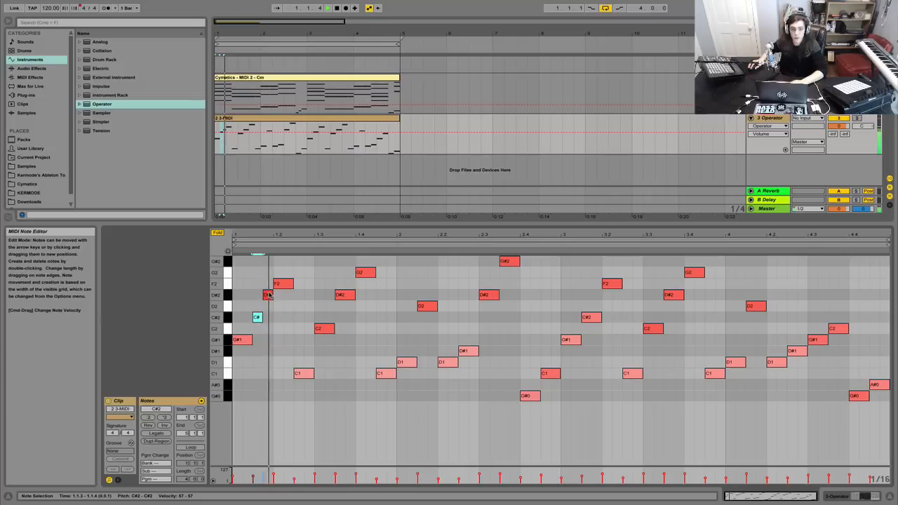
{"action": "left_click", "coordinate": [267, 294]}
Add a sixteenth D#2 just before beat 1.3, trim the C1 before it to a sixteenth and audition the result.
{"action": "double_click", "coordinate": [309, 294]}
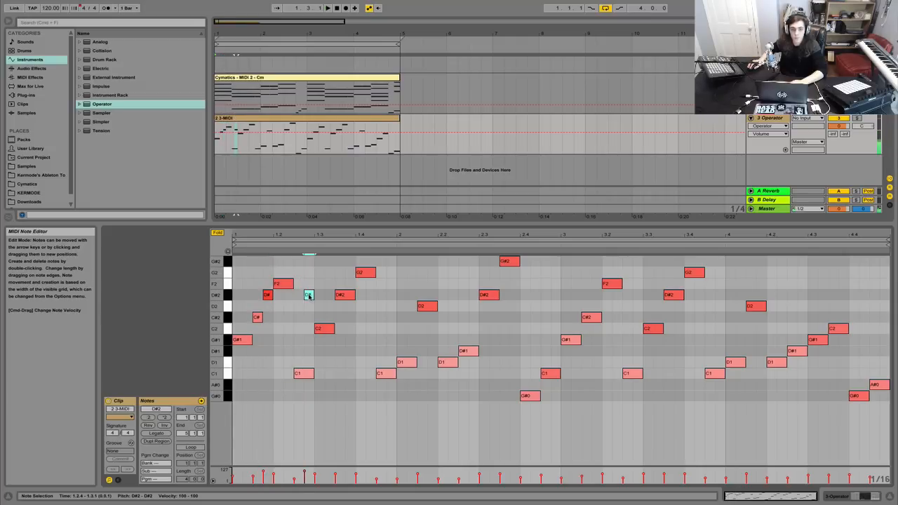
{"action": "left_click_drag", "start_coordinate": [312, 373], "coordinate": [303, 373]}
{"action": "key", "text": "space"}
{"action": "key", "text": "space"}
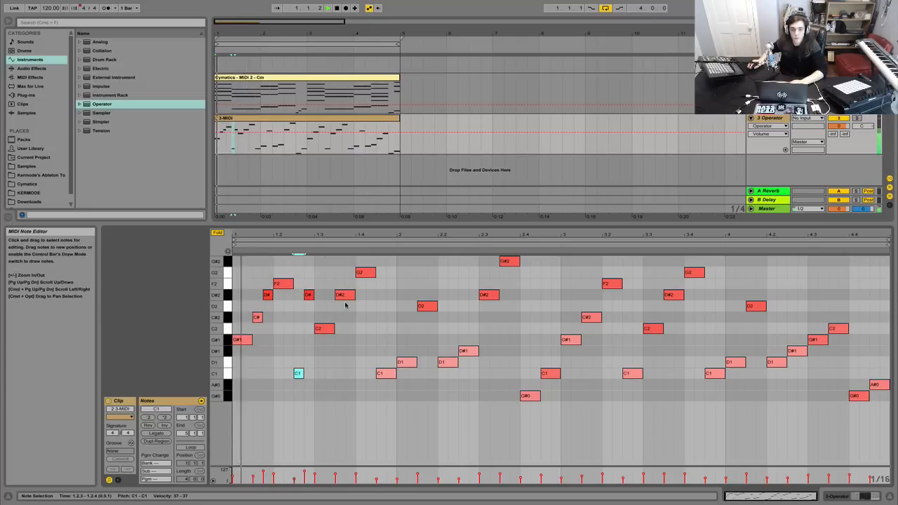
Trim the D#2 before beat 1.4 to a sixteenth, follow it with a sixteenth F2 and replay the phrase.
{"action": "double_click", "coordinate": [354, 307]}
{"action": "mouse_move", "coordinate": [352, 296]}
{"action": "left_mouse_down"}
{"action": "mouse_move", "coordinate": [345, 297]}
{"action": "mouse_move", "coordinate": [352, 317]}
{"action": "mouse_move", "coordinate": [350, 284]}
{"action": "left_mouse_up"}
{"action": "key", "text": "space"}
{"action": "key", "text": "space"}
{"action": "key", "text": "space"}
{"action": "key", "text": "space"}
{"action": "key", "text": "space"}
{"action": "key", "text": "space"}
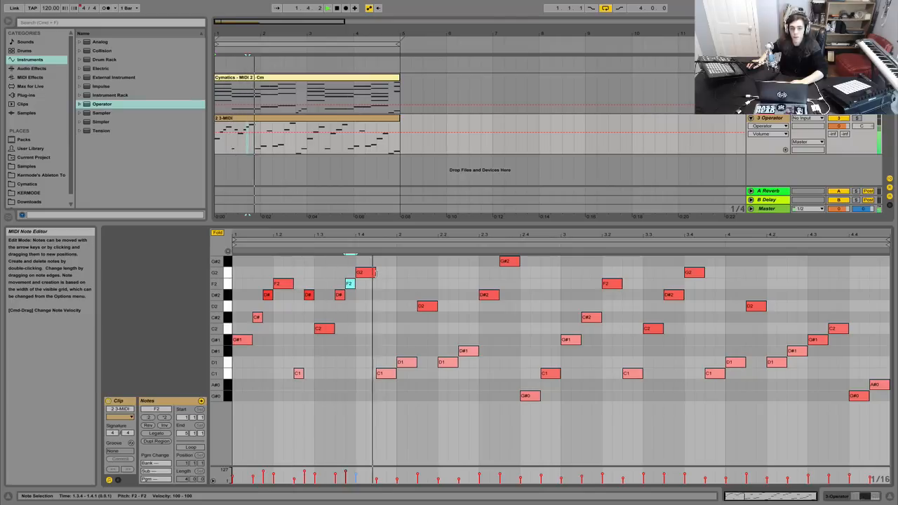
{"action": "key", "text": "space"}
{"action": "key", "text": "space"}
Raise the last C1 of bar 1 an octave to C2 and listen to the phrase.
{"action": "left_click", "coordinate": [387, 377]}
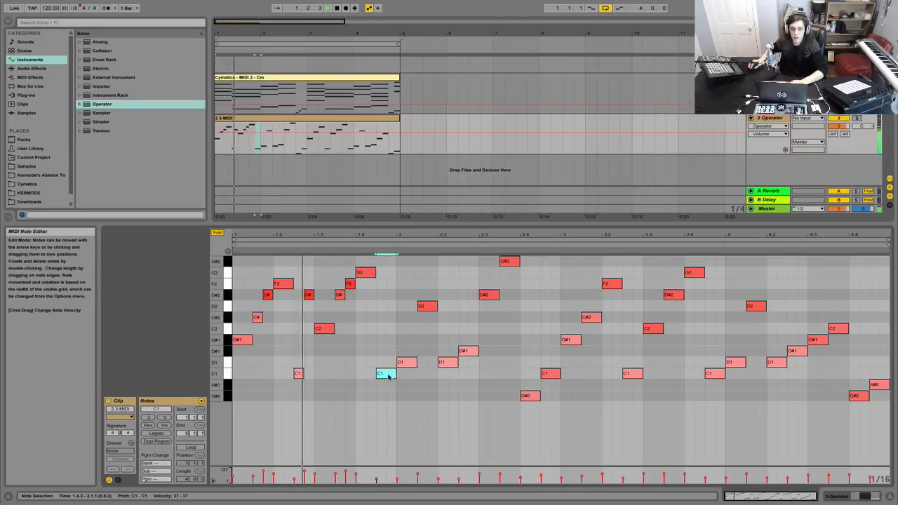
{"action": "left_click_drag", "start_coordinate": [386, 377], "coordinate": [388, 333]}
{"action": "key", "text": "space"}
{"action": "key", "text": "space"}
{"action": "left_click", "coordinate": [389, 339]}
{"action": "key", "text": "space"}
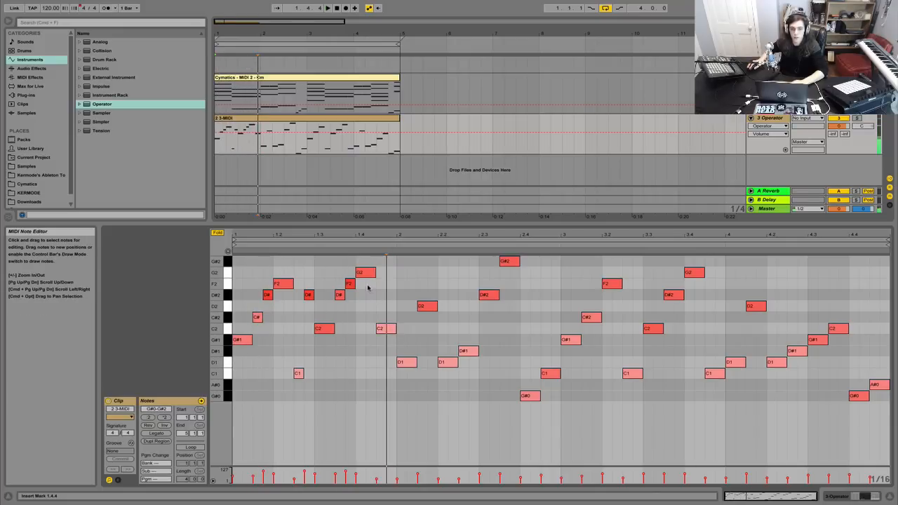
Trim bar 1's final G2 and C2 to sixteenths, add a D#2 after the G2 and a C#2 after the C2, and play back.
{"action": "double_click", "coordinate": [374, 295]}
{"action": "left_click", "coordinate": [373, 272]}
{"action": "left_click_drag", "start_coordinate": [374, 273], "coordinate": [365, 272]}
{"action": "left_click_drag", "start_coordinate": [395, 328], "coordinate": [385, 328]}
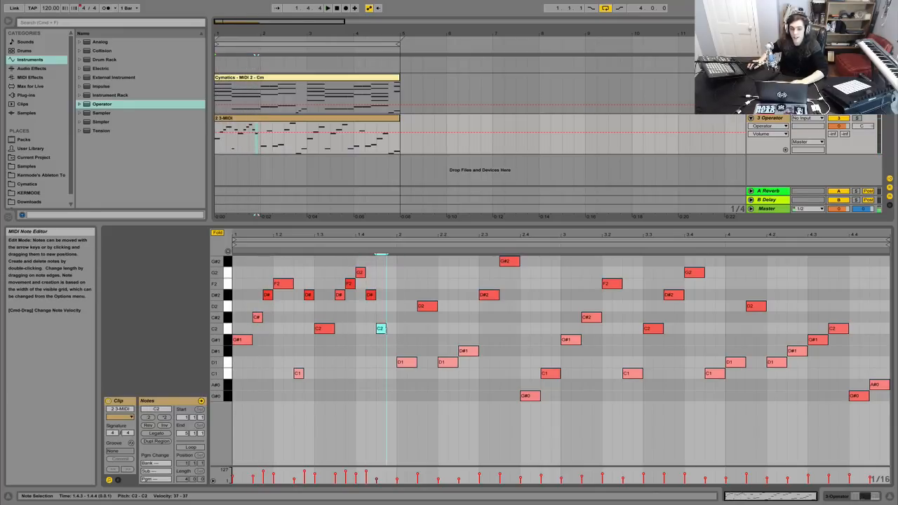
{"action": "double_click", "coordinate": [392, 320]}
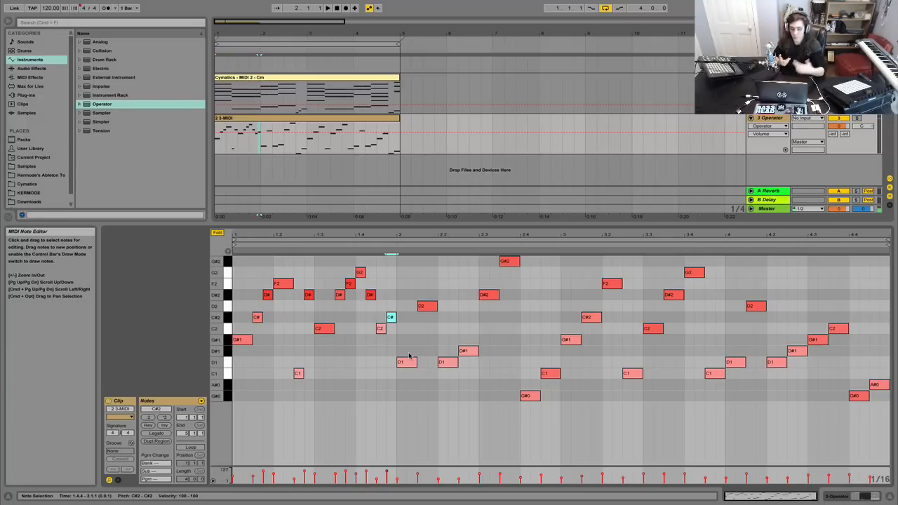
{"action": "key", "text": "space"}
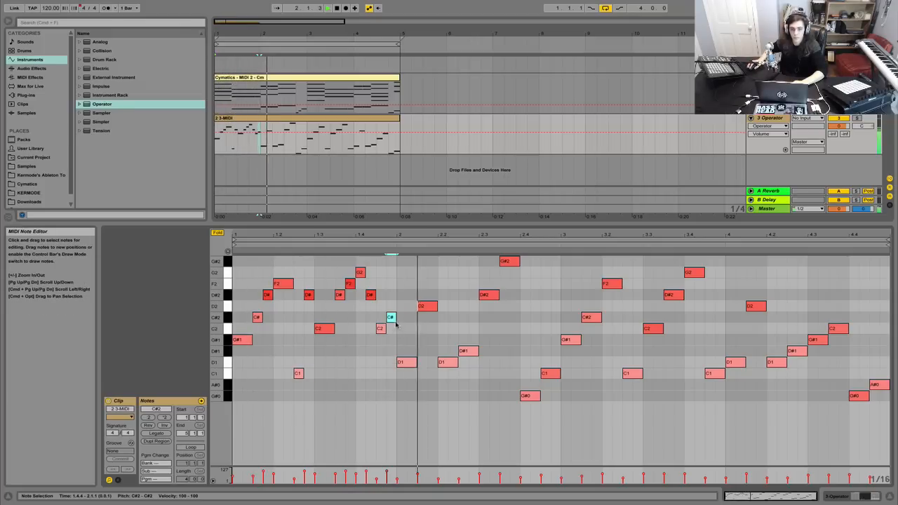
Trim bar 2's late D#2, G#2 and G#0 to sixteenths and add sixteenth F2, D2 and G#1 notes after them respectively.
{"action": "double_click", "coordinate": [494, 284]}
{"action": "left_click_drag", "start_coordinate": [498, 295], "coordinate": [487, 294]}
{"action": "double_click", "coordinate": [514, 306]}
{"action": "left_click_drag", "start_coordinate": [518, 261], "coordinate": [509, 261]}
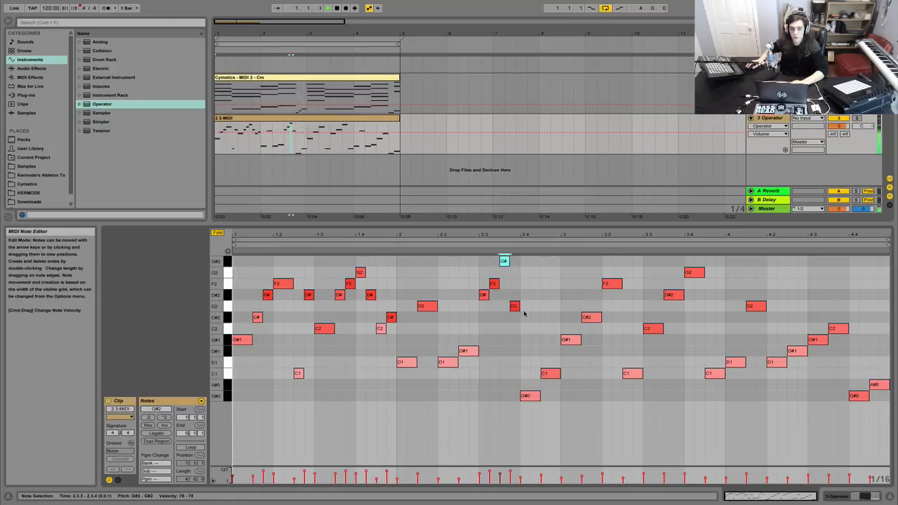
{"action": "left_click", "coordinate": [535, 346]}
{"action": "double_click", "coordinate": [535, 342]}
{"action": "left_click_drag", "start_coordinate": [538, 396], "coordinate": [529, 396]}
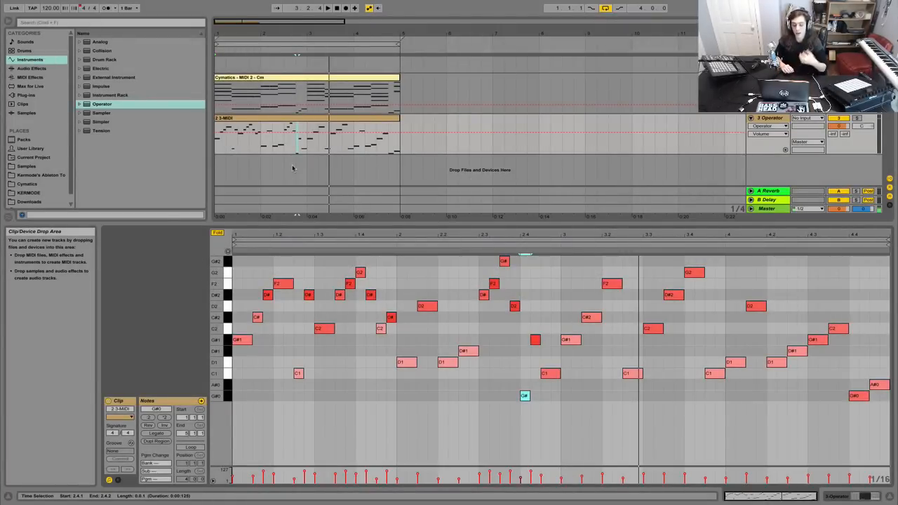
Search the Cymatics folder for guitar, place Melodic Guitars Chord Loop 10 - 128 BPM Emaj on a new audio track at bar 5 and audition it.
{"action": "scroll", "coordinate": [36, 190], "scroll_direction": "down", "scroll_amount": 1}
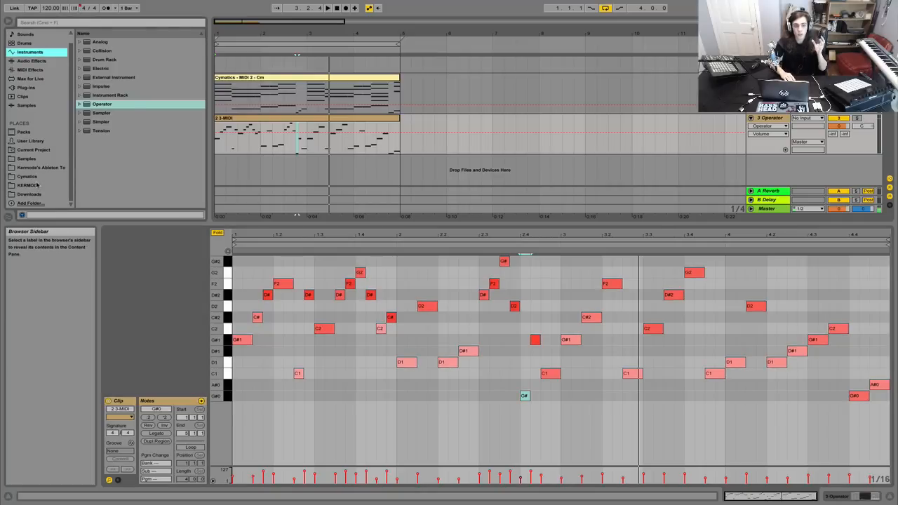
{"action": "left_click", "coordinate": [28, 177]}
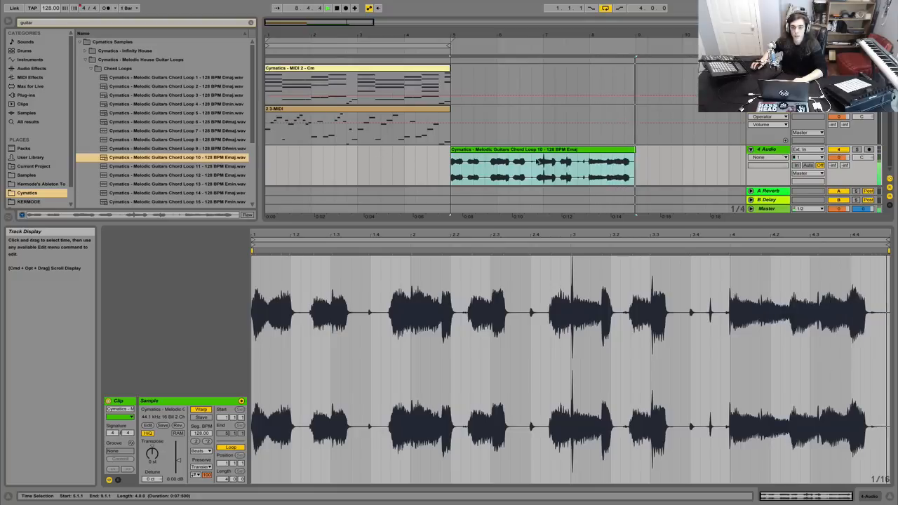
{"action": "key", "text": "space"}
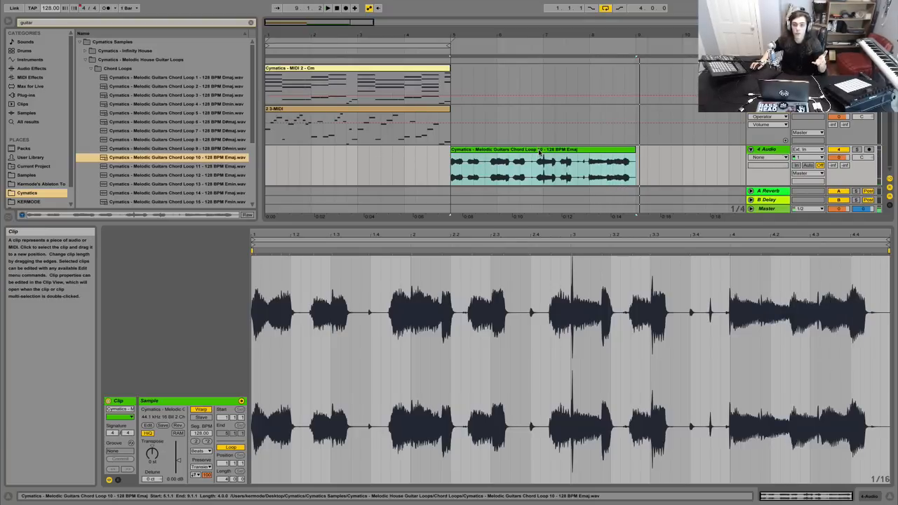
Convert the guitar loop's harmony to a new MIDI track and delete the original audio track.
{"action": "right_click", "coordinate": [538, 150]}
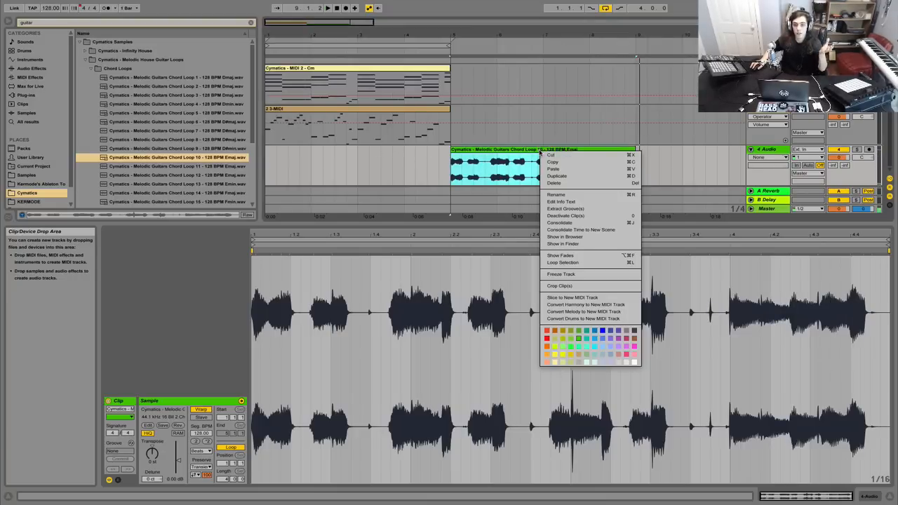
{"action": "left_click", "coordinate": [579, 312]}
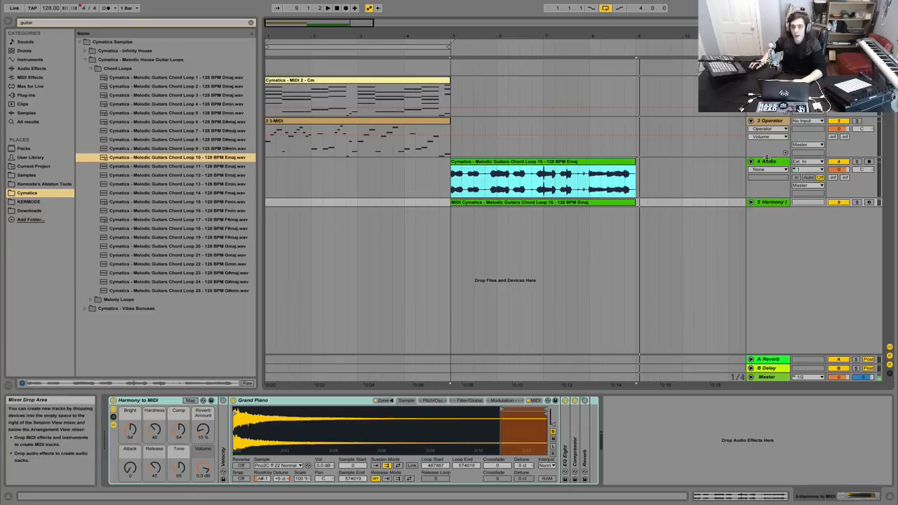
{"action": "left_click", "coordinate": [765, 162]}
{"action": "key", "text": "Delete"}
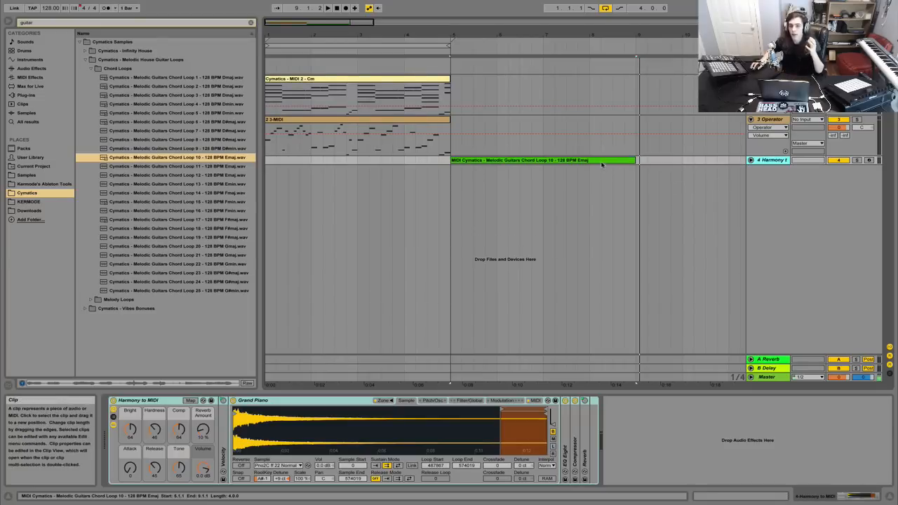
Open the converted guitar MIDI clip, play it and delete its low E1–F1 notes.
{"action": "double_click", "coordinate": [601, 164]}
{"action": "left_click", "coordinate": [503, 307]}
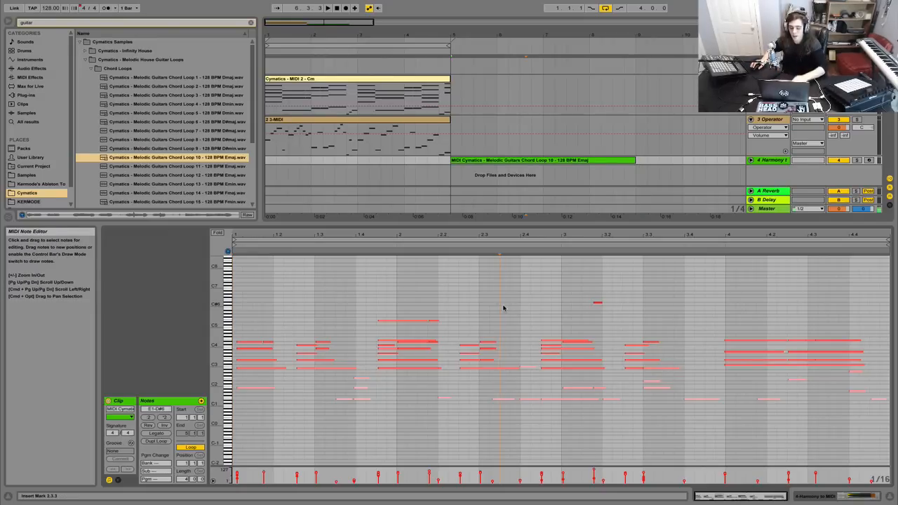
{"action": "key", "text": "space"}
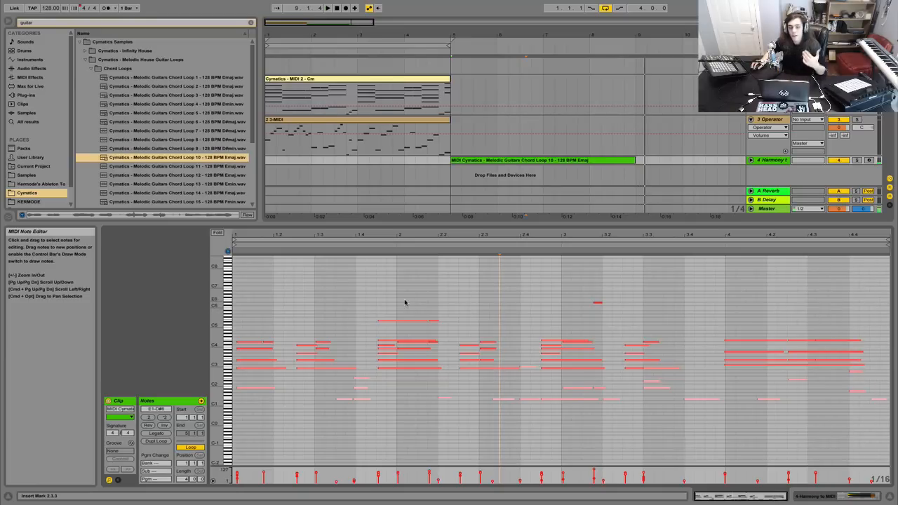
{"action": "left_click_drag", "start_coordinate": [336, 398], "coordinate": [707, 447]}
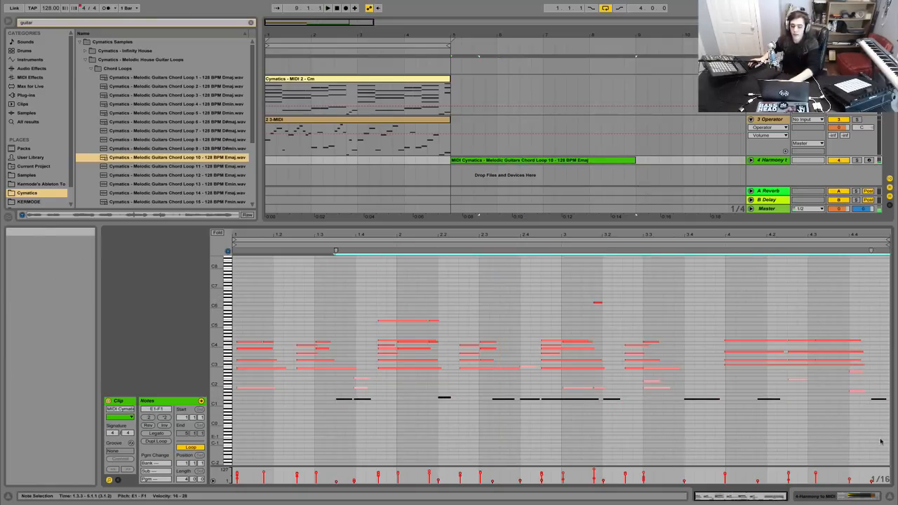
{"action": "key", "text": "Delete"}
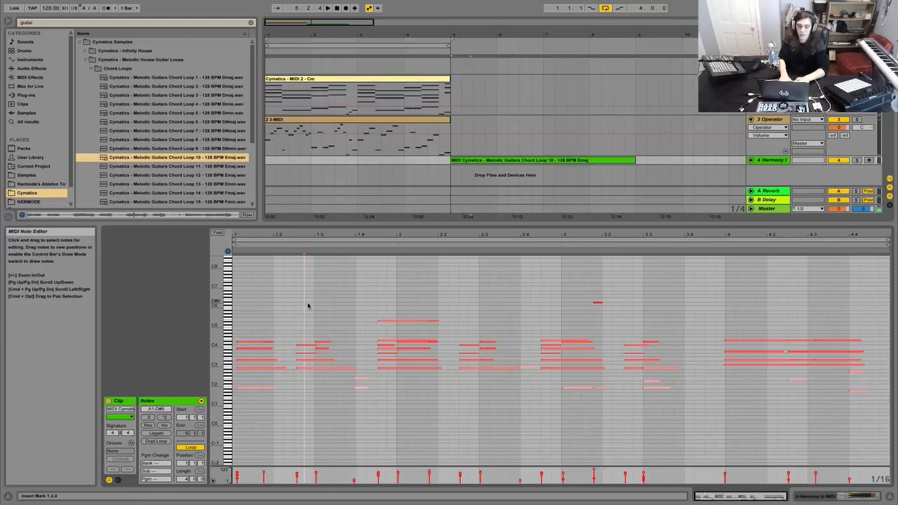
Select all notes in the converted guitar MIDI clip and quantize them.
{"action": "key", "text": "super+a"}
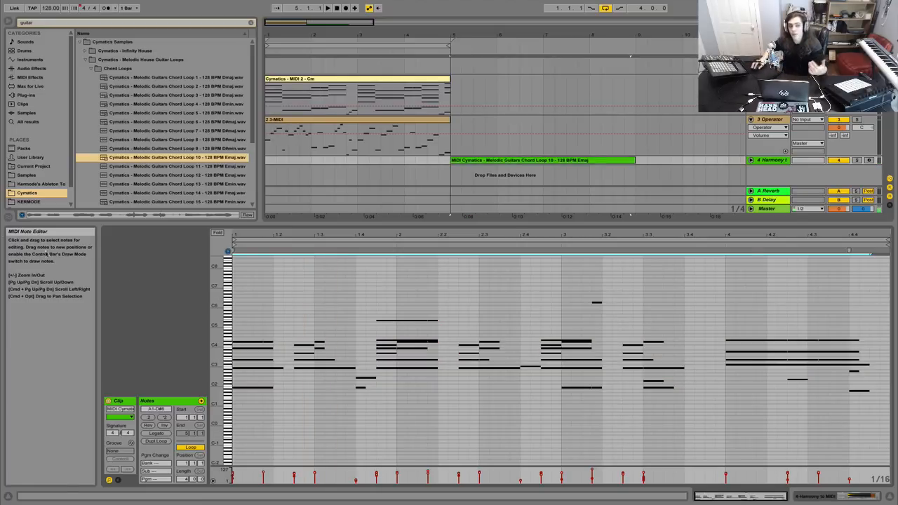
Load the C Minor Scale preset onto the converted harmony track, play the track and adjust the scale's base note.
{"action": "left_click", "coordinate": [29, 77]}
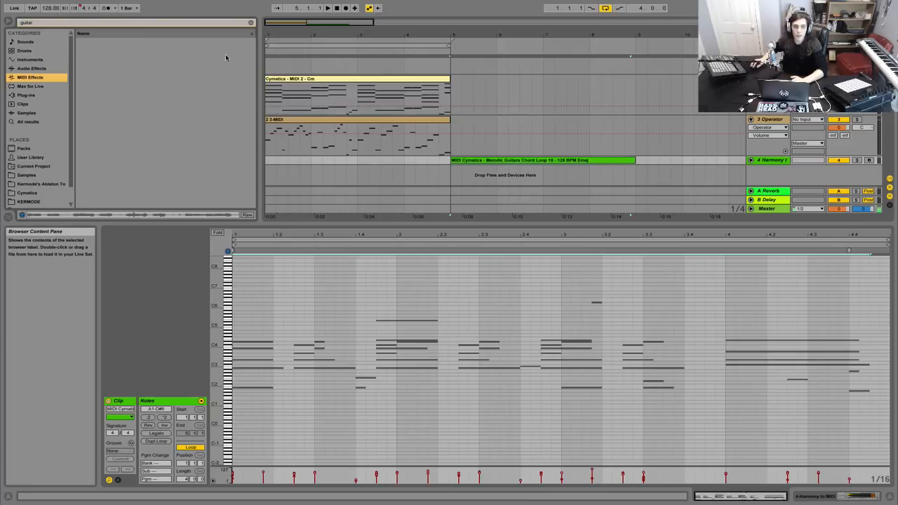
{"action": "left_click", "coordinate": [250, 23]}
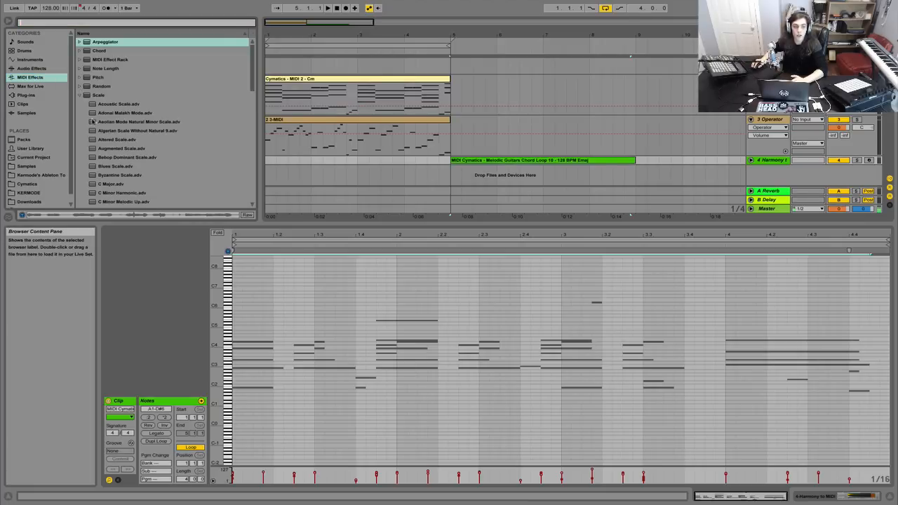
{"action": "scroll", "coordinate": [91, 121], "scroll_direction": "down", "scroll_amount": 2}
{"action": "left_click_drag", "start_coordinate": [106, 175], "coordinate": [467, 167]}
{"action": "key", "text": "space"}
{"action": "left_click_drag", "start_coordinate": [202, 421], "coordinate": [204, 408]}
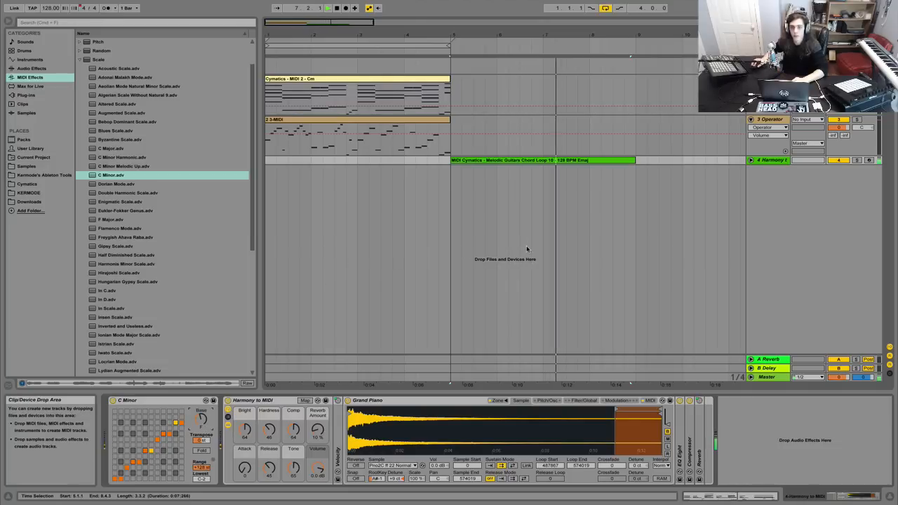
Reopen the converted guitar MIDI clip and delete the stray high D#6 note in bar 3.
{"action": "double_click", "coordinate": [591, 161]}
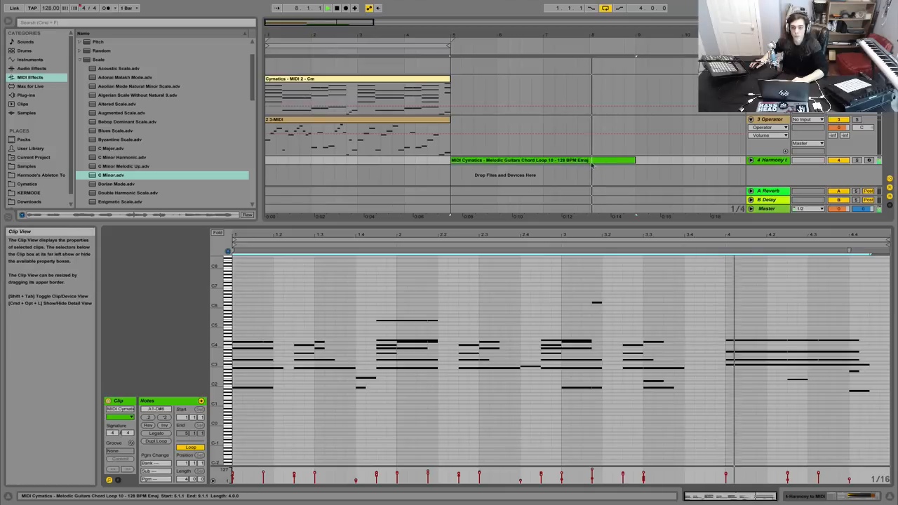
{"action": "left_click", "coordinate": [582, 301]}
{"action": "key", "text": "super+a"}
{"action": "left_click_drag", "start_coordinate": [649, 326], "coordinate": [683, 424]}
{"action": "left_click", "coordinate": [653, 289]}
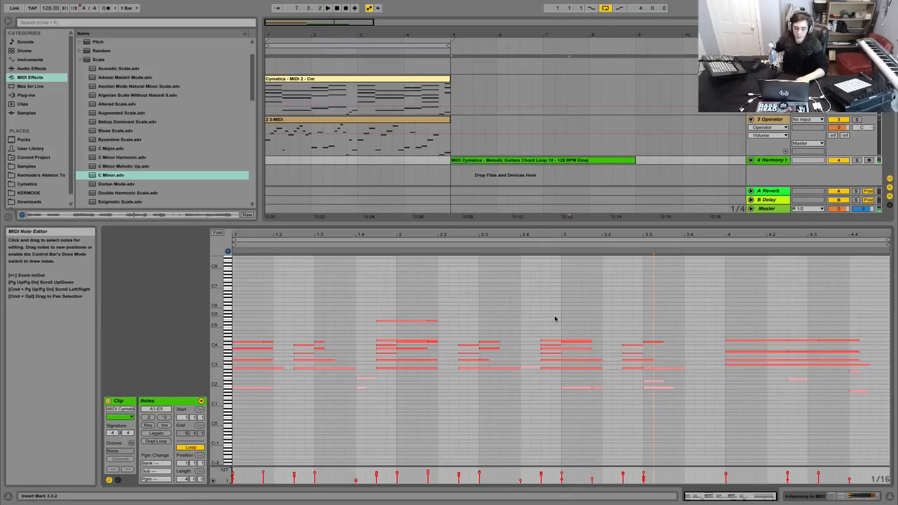
Quantize the clip's notes again with custom quantization settings that also align the note ends, and play the result.
{"action": "key", "text": "super+shift+u"}
{"action": "left_click", "coordinate": [475, 232]}
{"action": "left_click", "coordinate": [474, 240]}
{"action": "left_click", "coordinate": [434, 269]}
{"action": "left_click", "coordinate": [568, 297]}
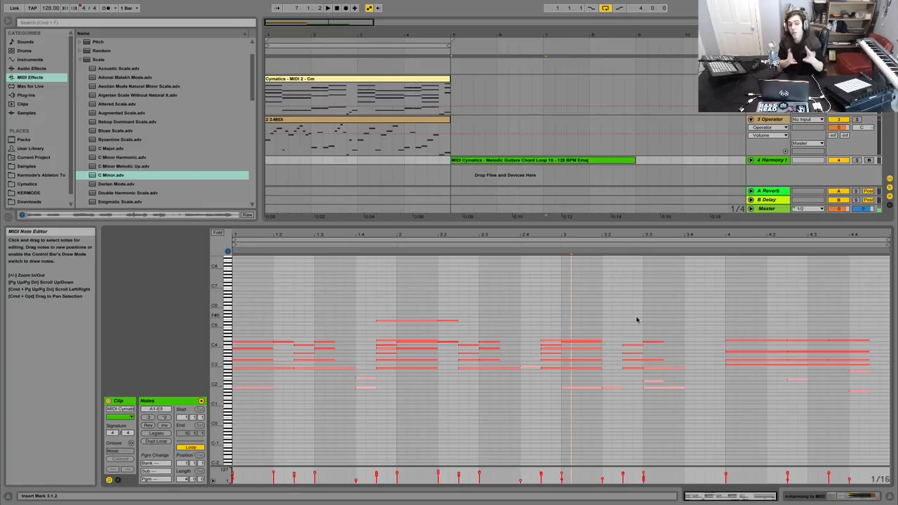
{"action": "key", "text": "space"}
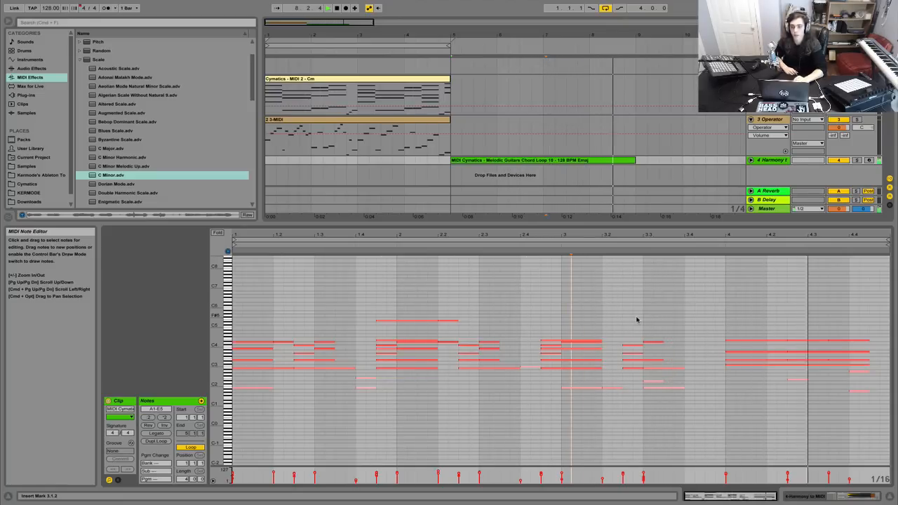
{"action": "key", "text": "space"}
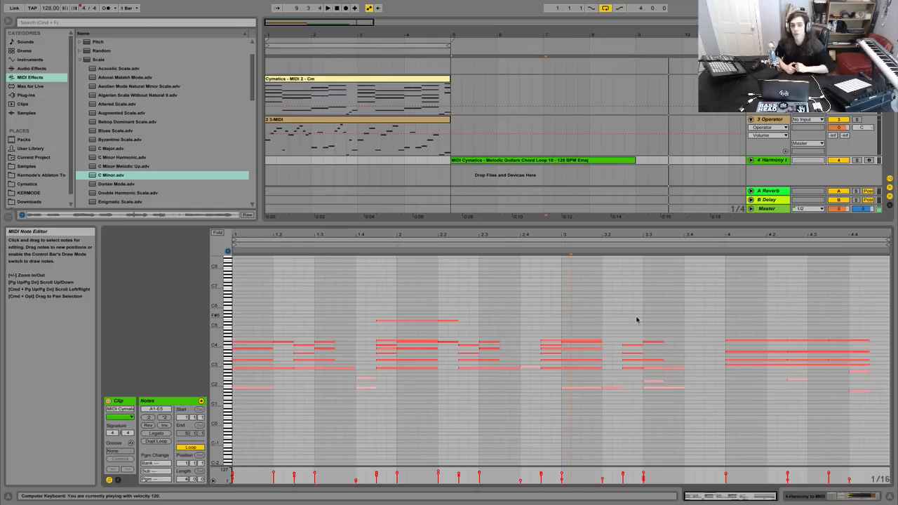